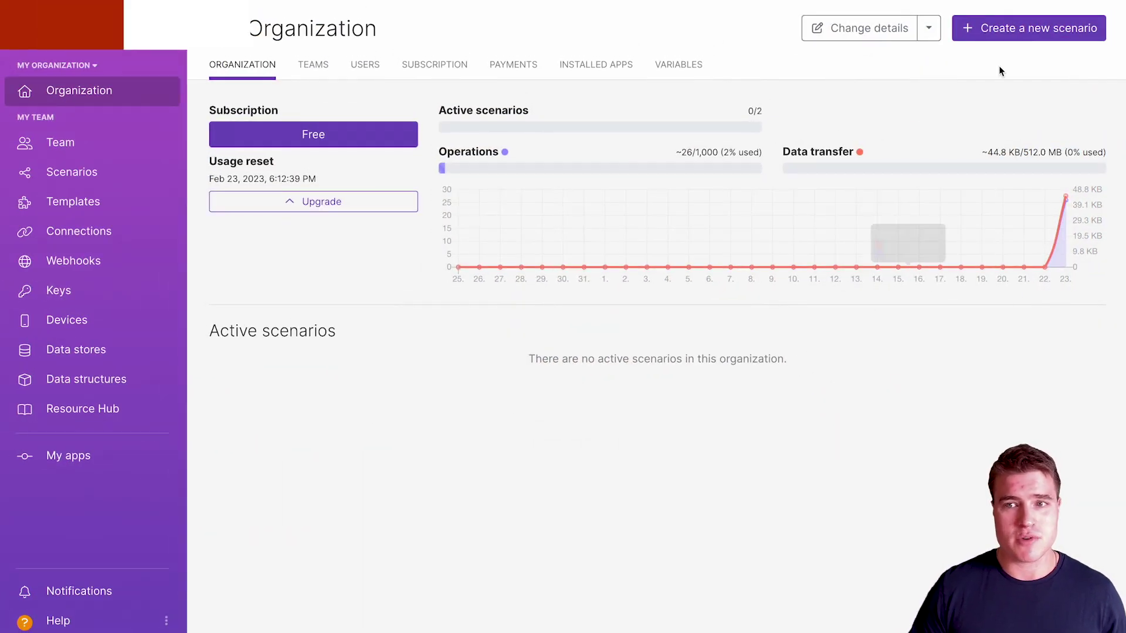
Start a new scenario with a WooCommerce Get an Order module that fetches order 2037.
click(1002, 28)
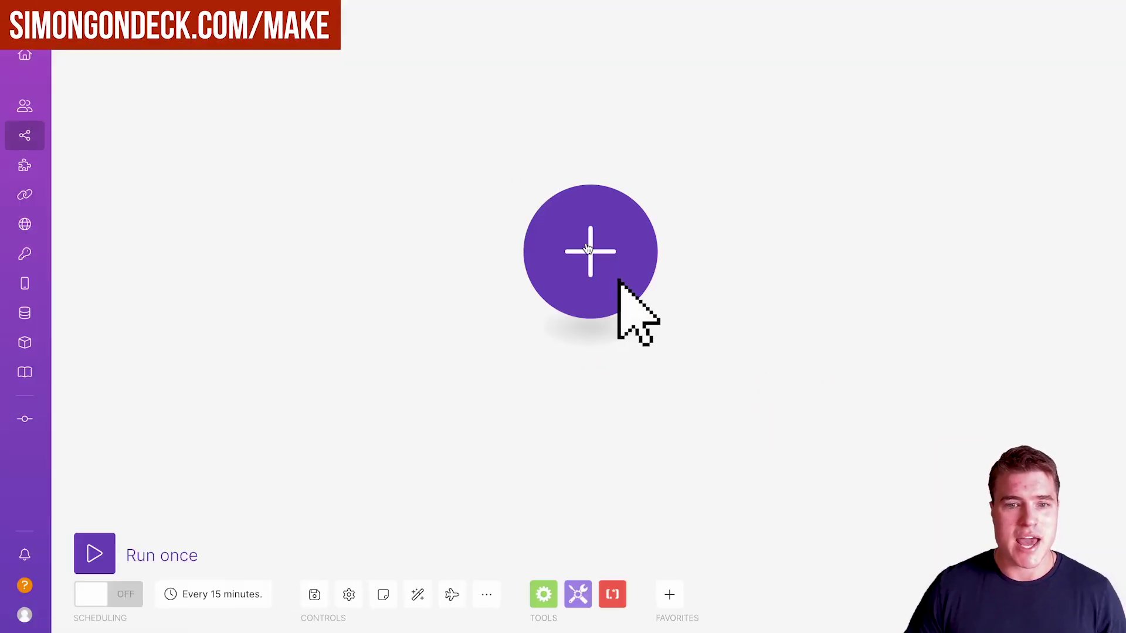
click(589, 251)
text(woocom)
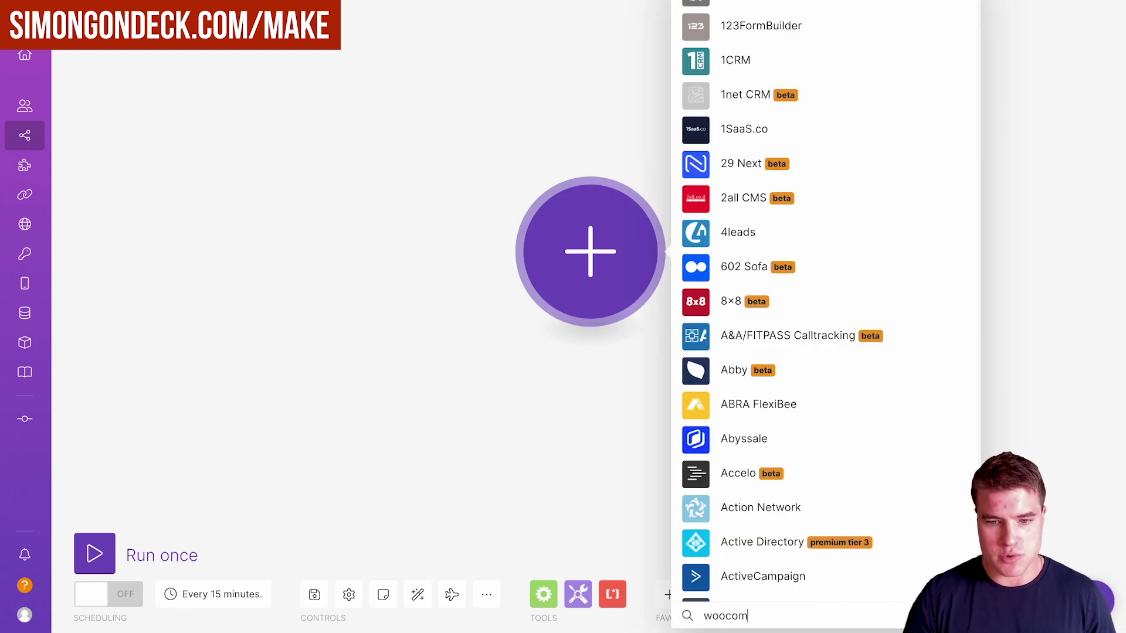
text(m)
click(693, 215)
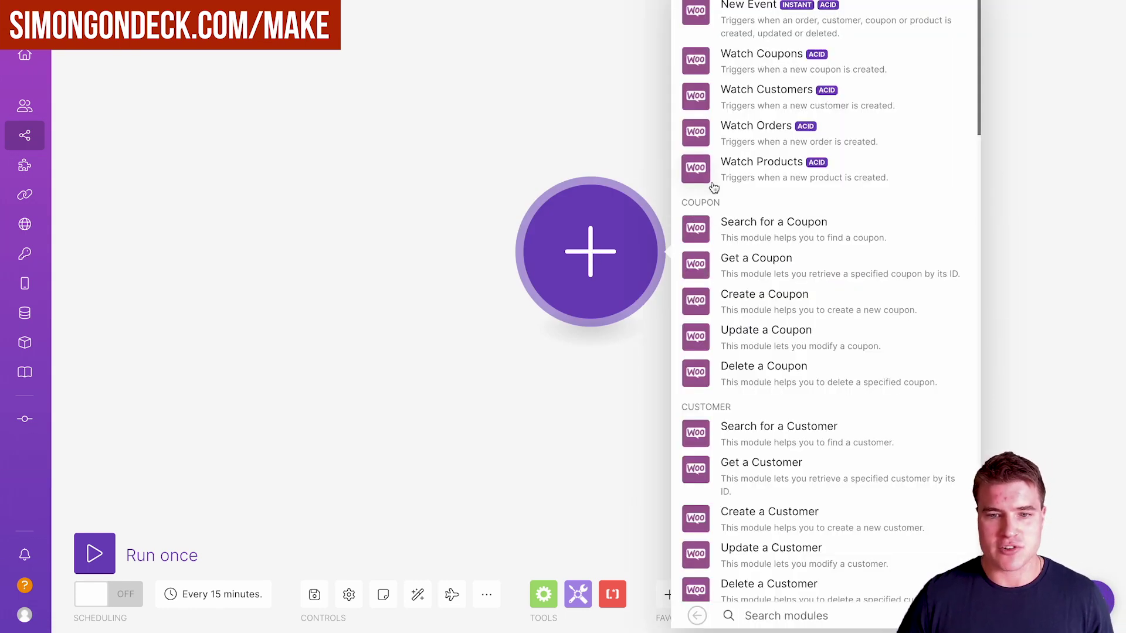
text(get an)
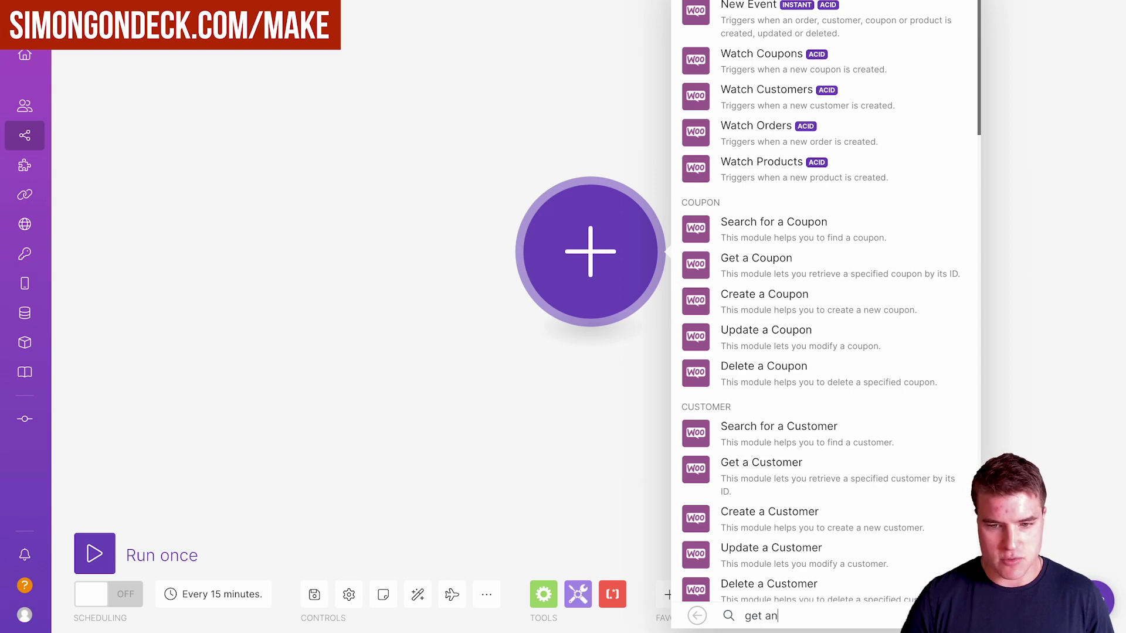
click(750, 194)
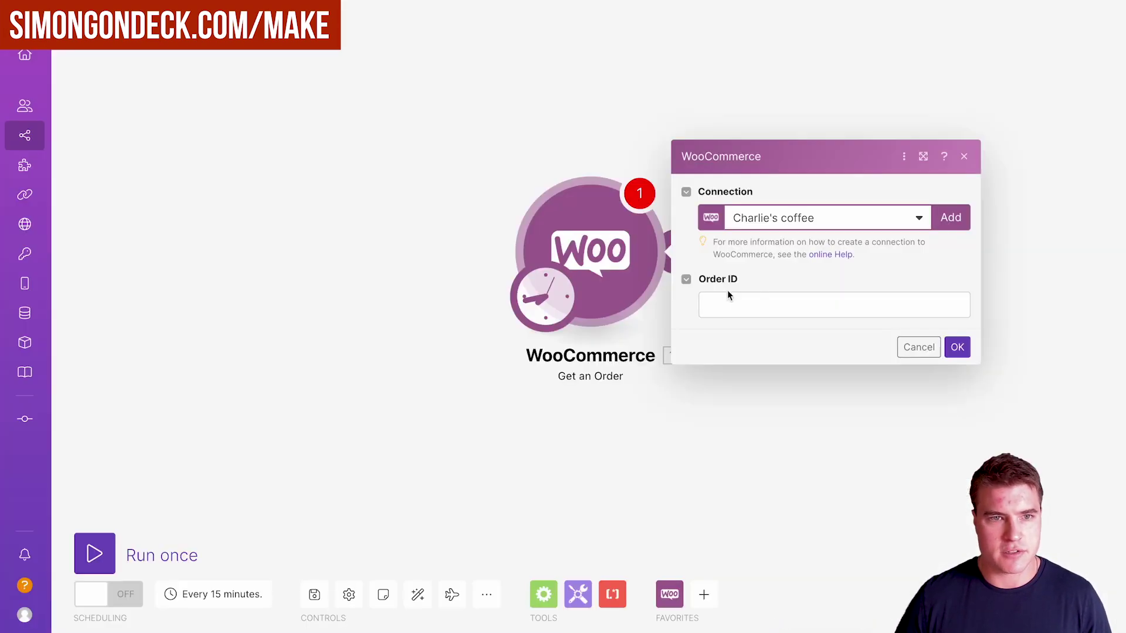
click(727, 299)
text(2037)
click(956, 348)
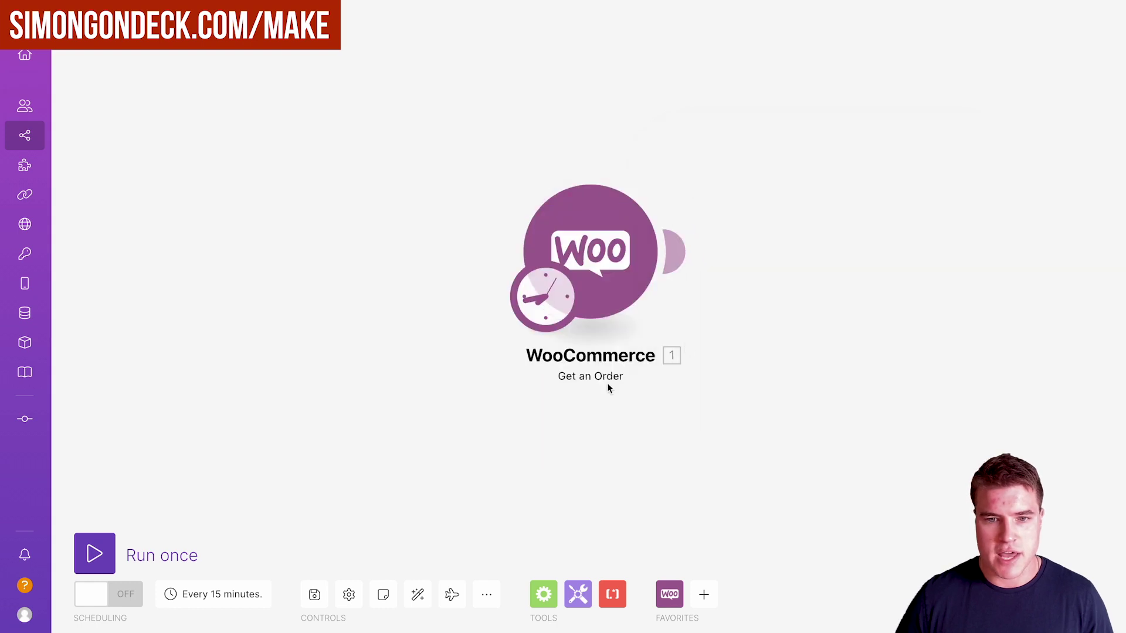
Run the scenario once, inspect the returned order's Line Items, and add a next module slot.
click(95, 553)
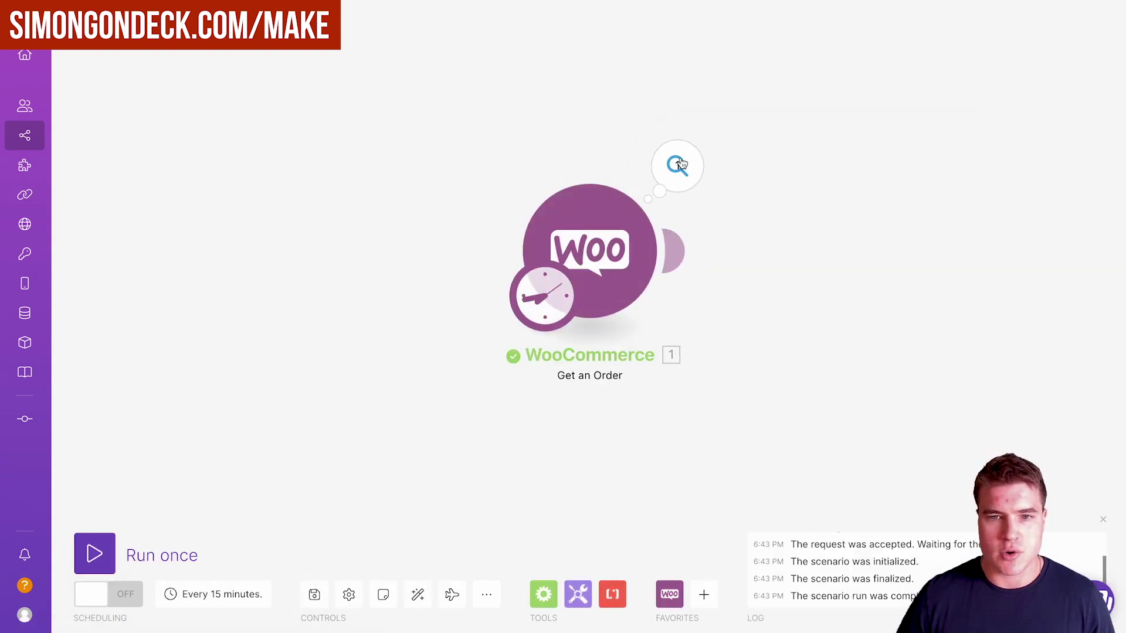
click(676, 187)
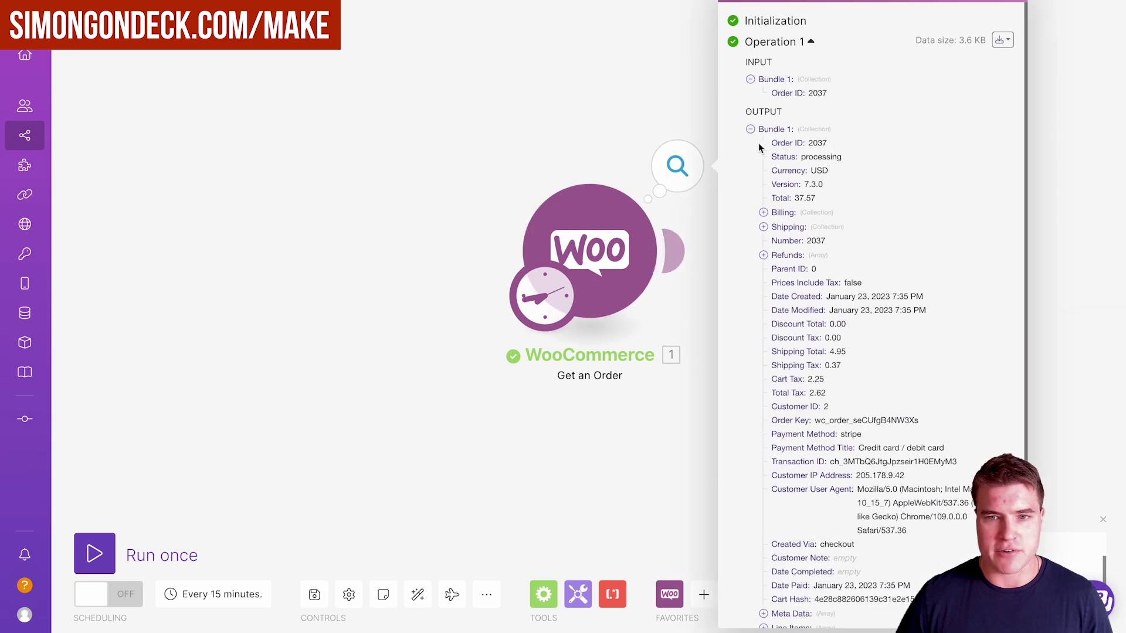
scroll(792, 319, down, 4)
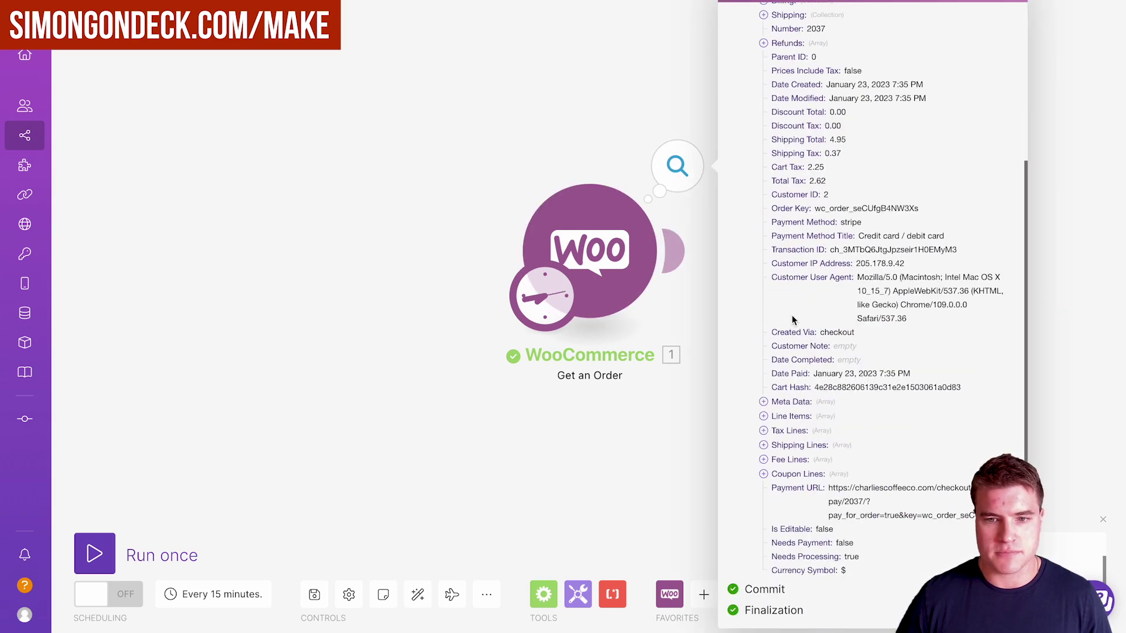
click(789, 420)
click(810, 431)
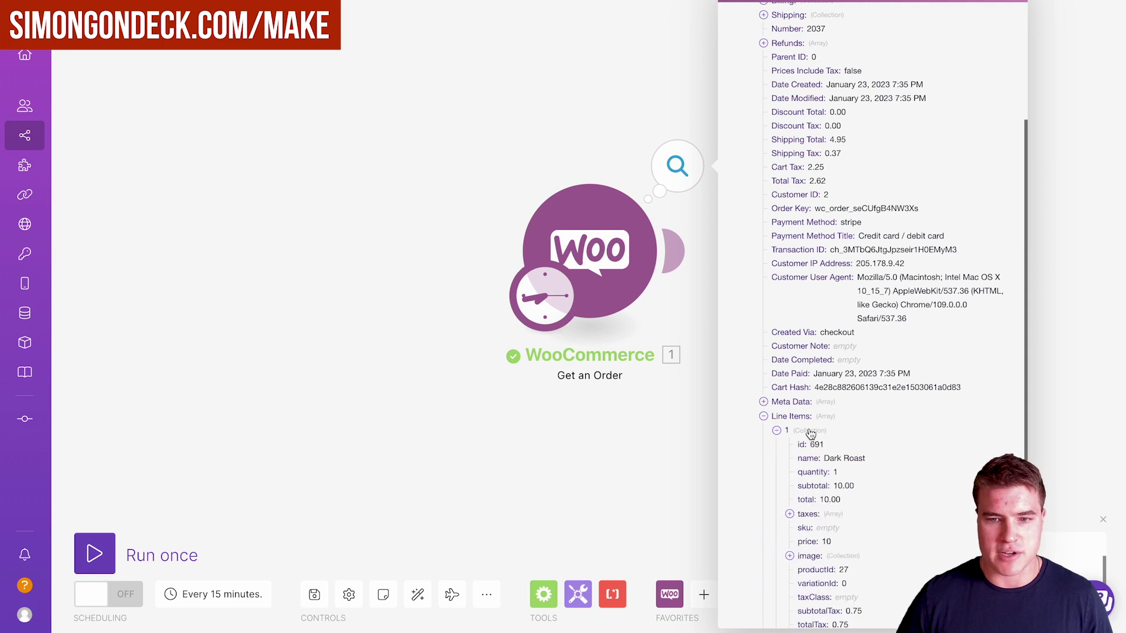
double_click(810, 432)
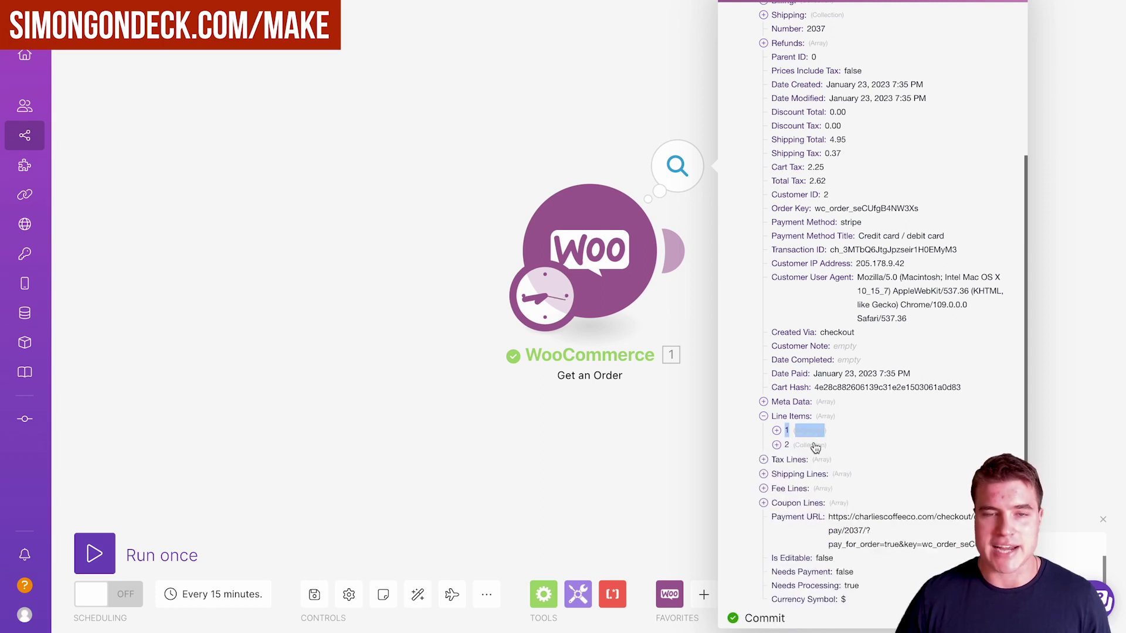
click(645, 452)
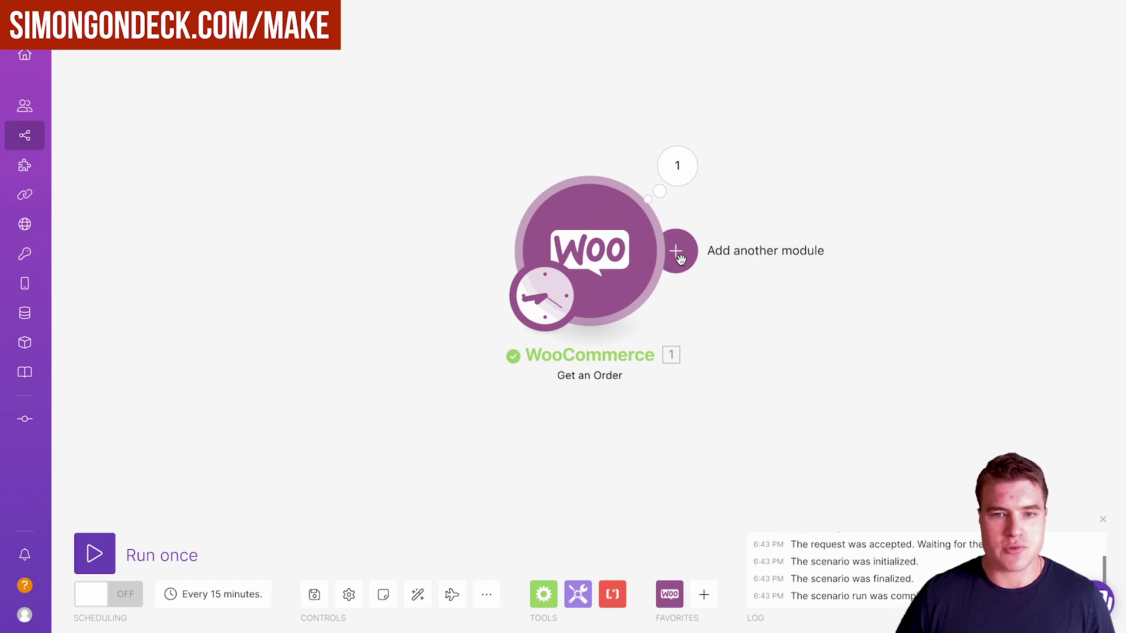
click(677, 252)
Add a Flow Control Iterator whose Array is mapped to the order's Line Items.
text(iterator)
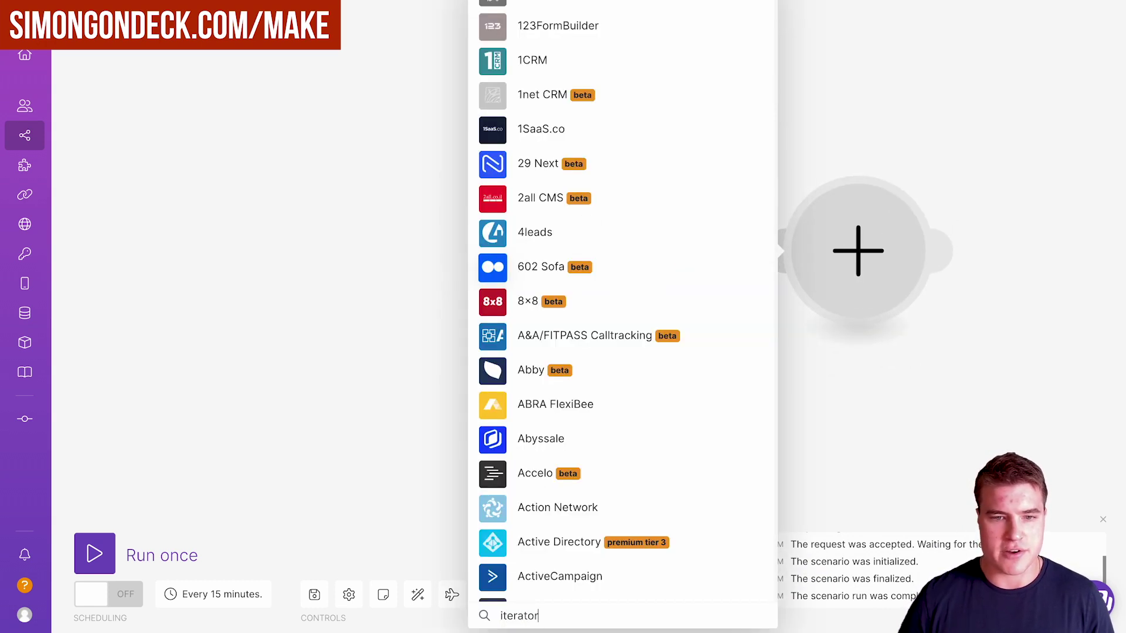
click(614, 241)
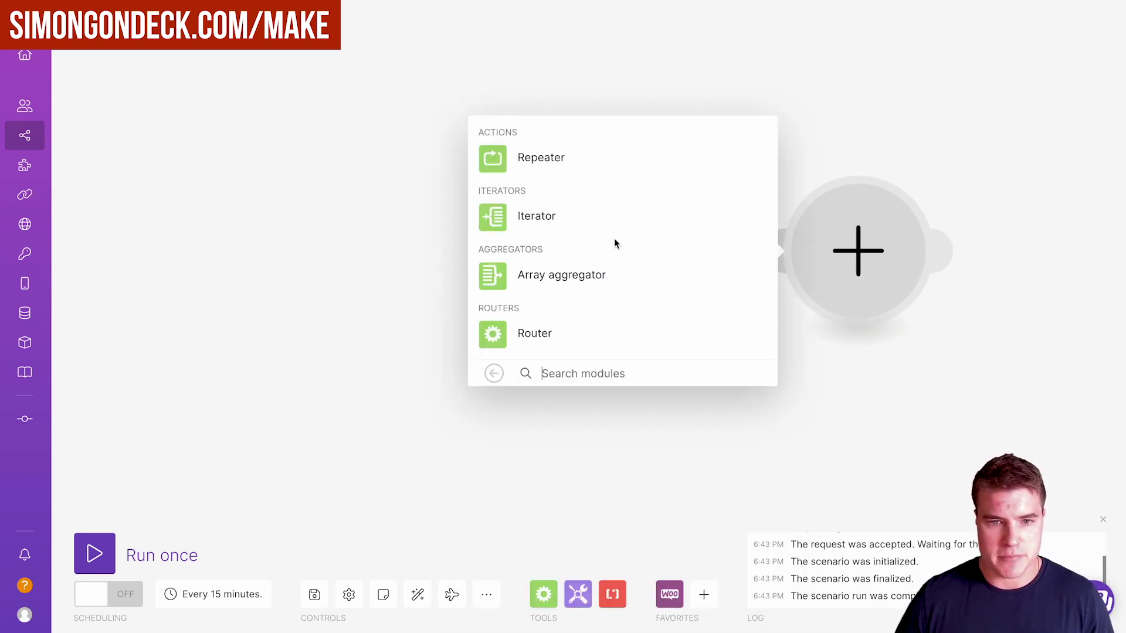
click(557, 216)
click(655, 262)
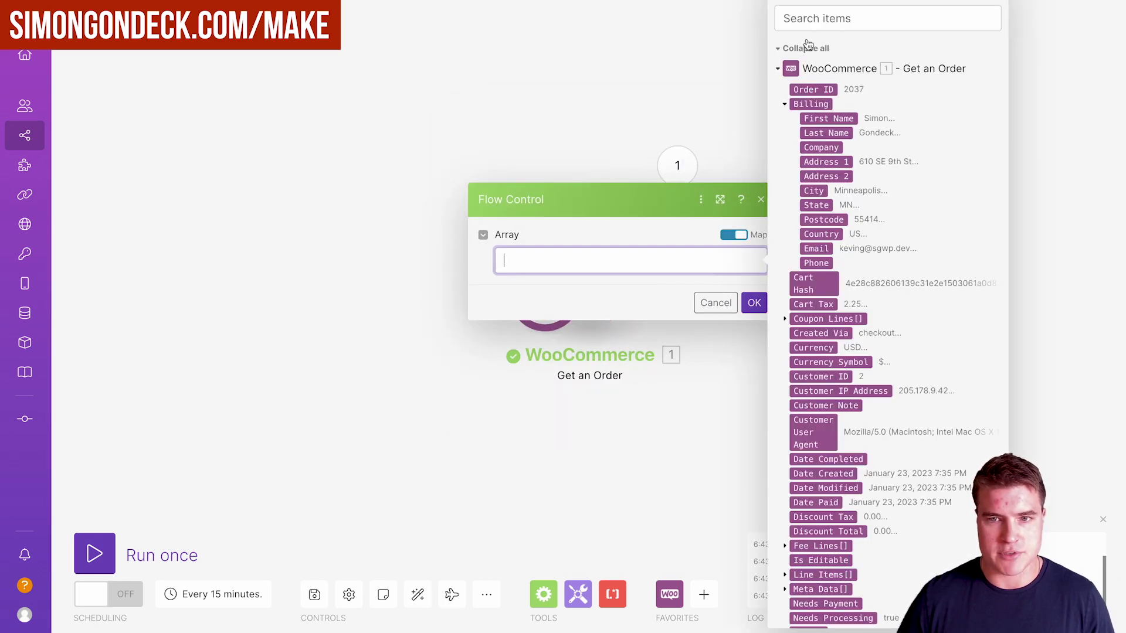
click(887, 18)
text(line items)
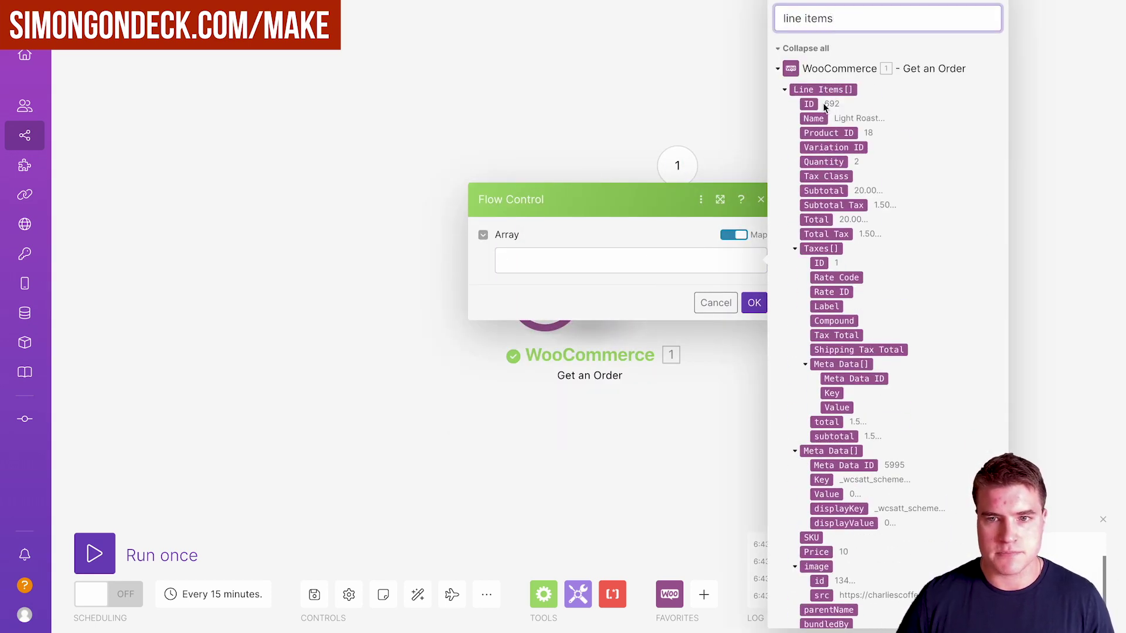
click(820, 89)
click(561, 305)
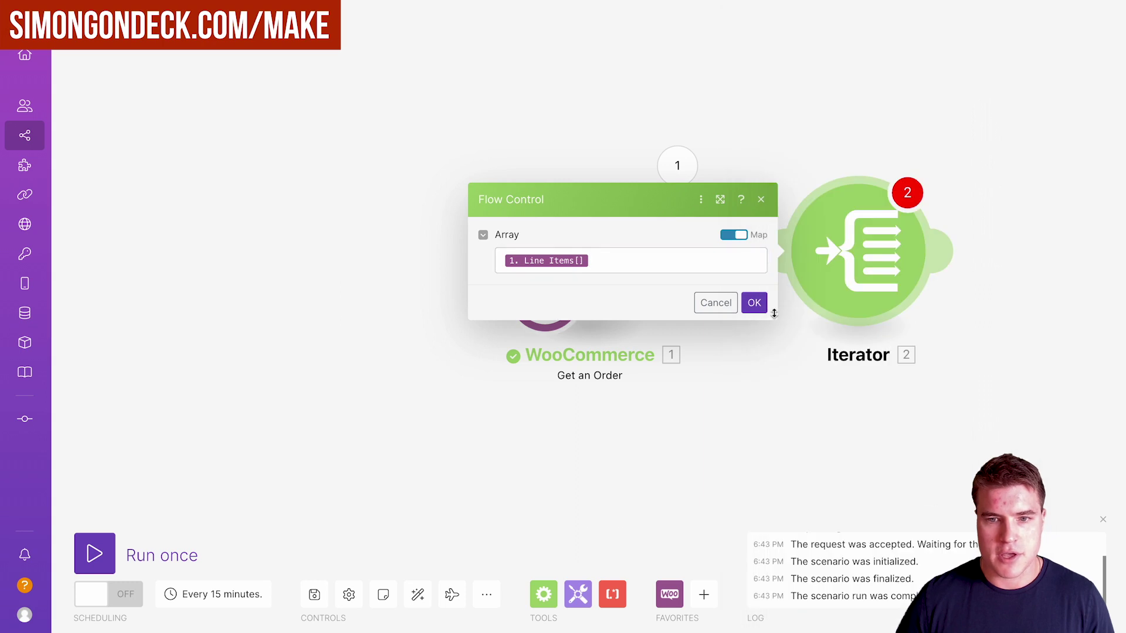
click(757, 304)
Auto-align the modules and save the scenario despite the warning.
click(416, 598)
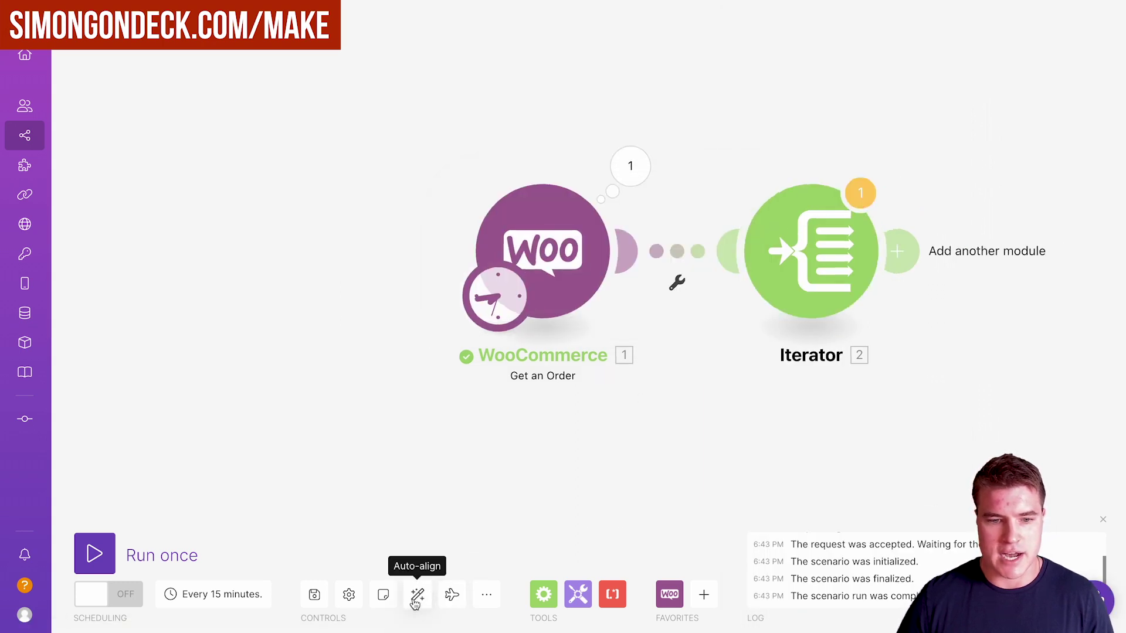
click(314, 594)
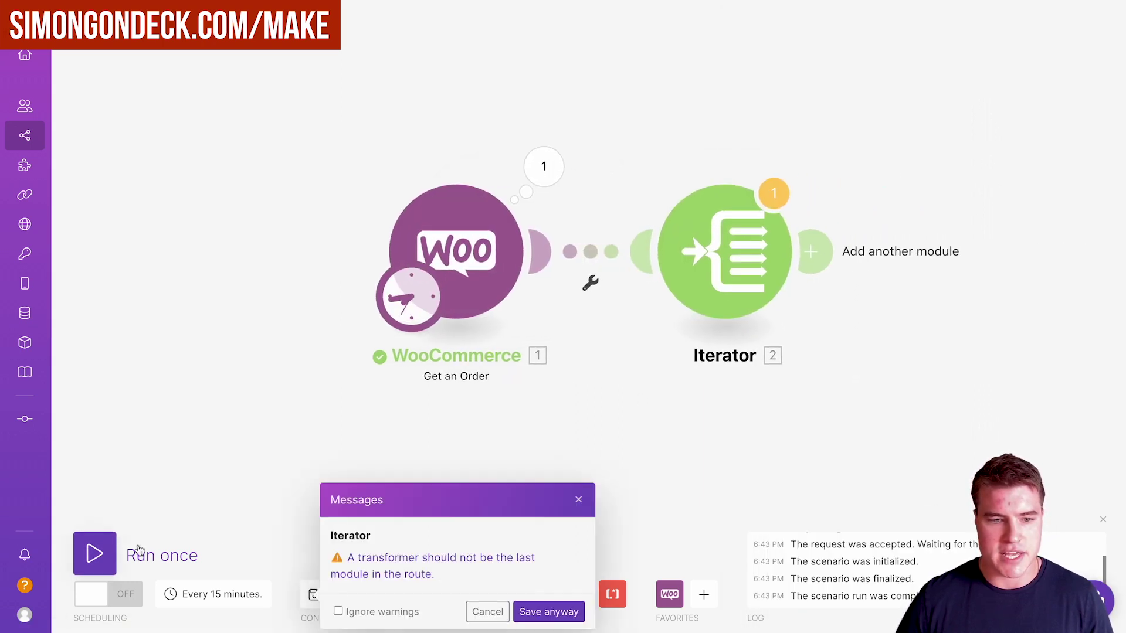
click(550, 611)
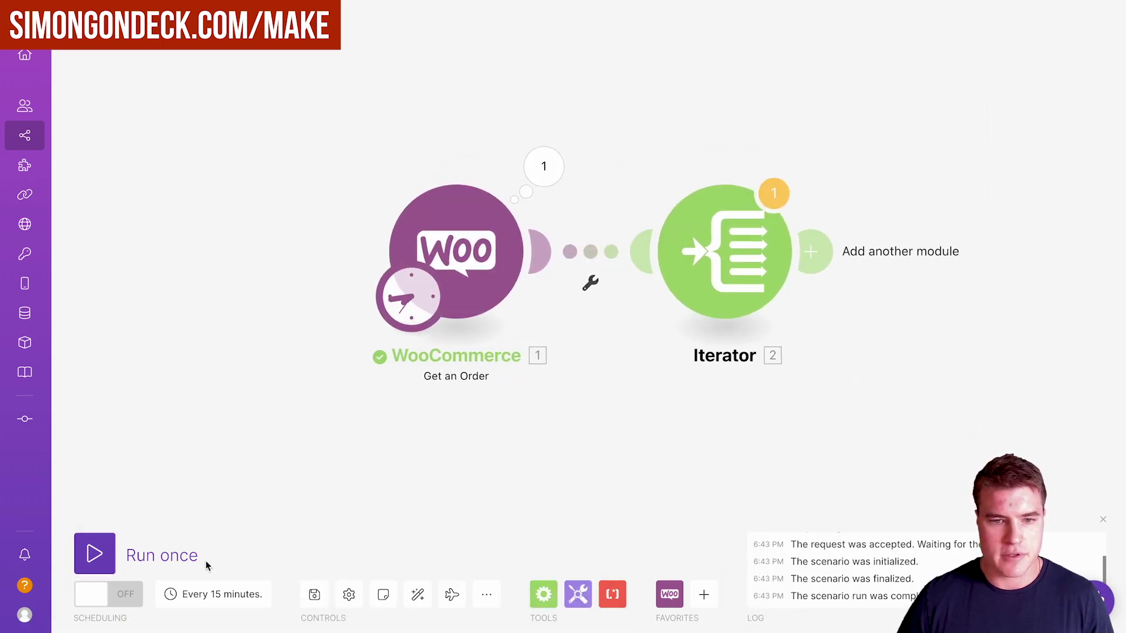
Add a Google Sheets Add a Row module targeting Sheet1 of the 'iterate woocommerce line items' spreadsheet.
click(819, 254)
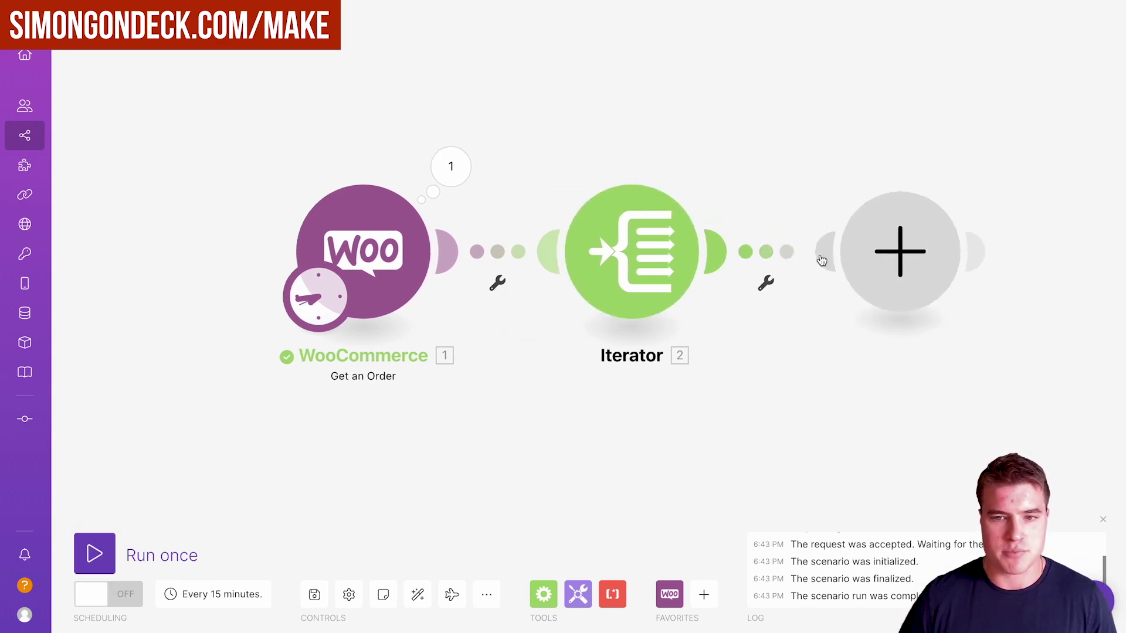
text(google shee)
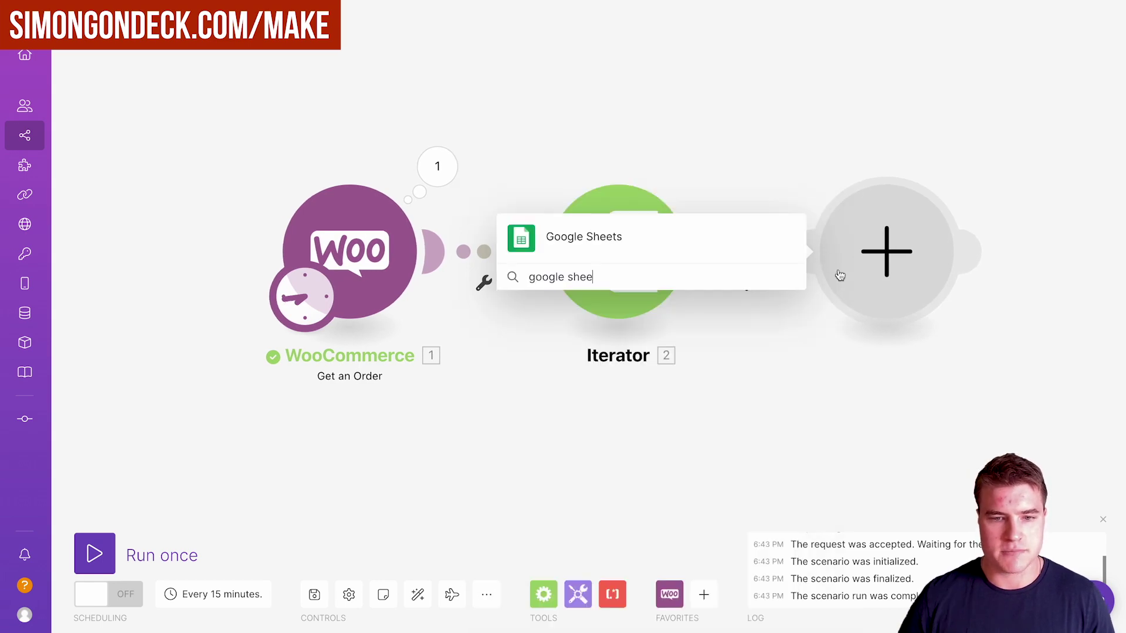
click(683, 241)
click(628, 17)
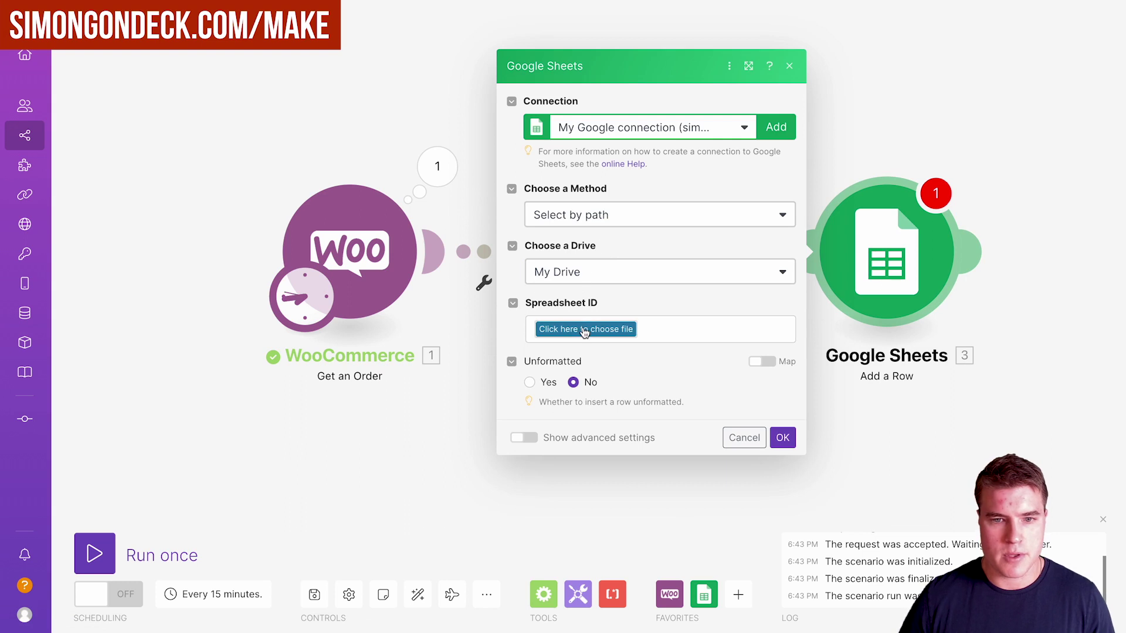
click(584, 329)
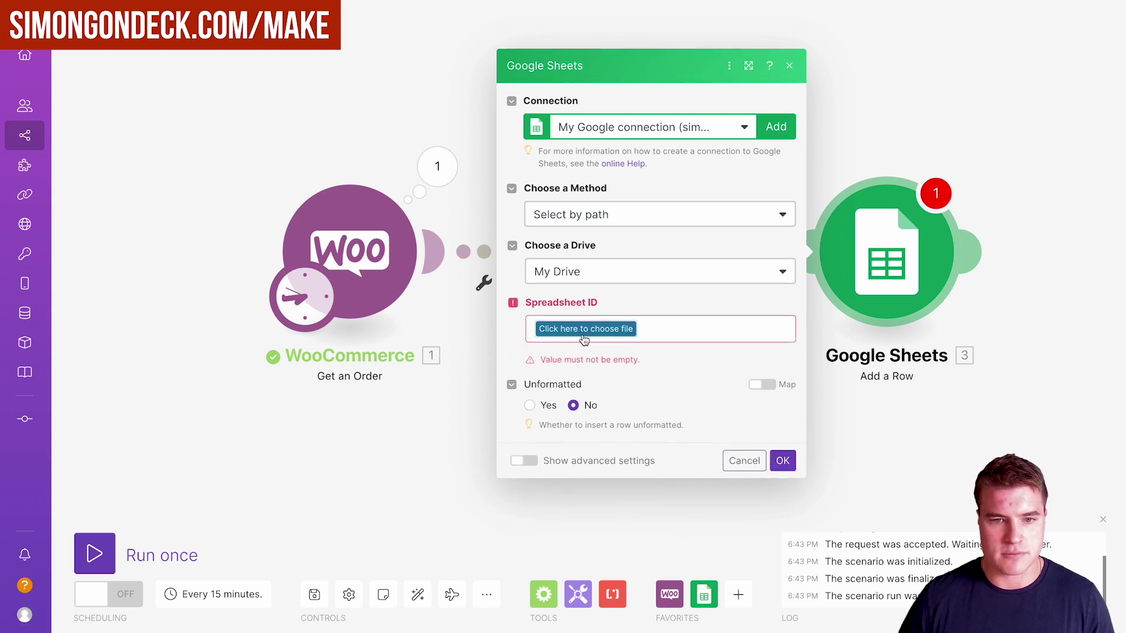
click(587, 329)
click(588, 419)
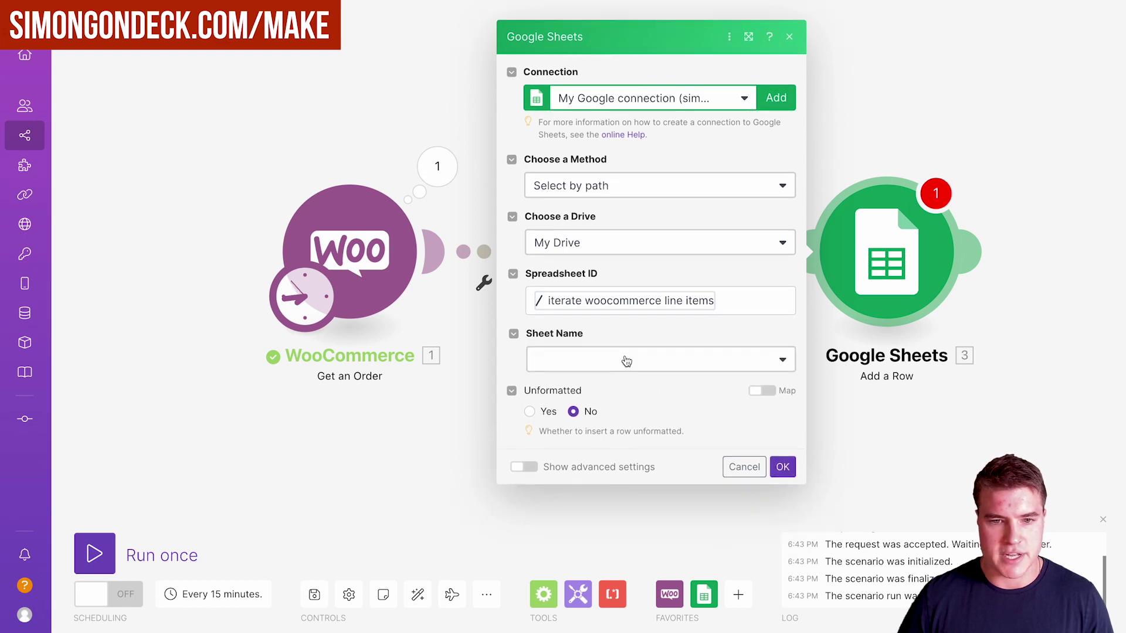
click(623, 359)
click(615, 382)
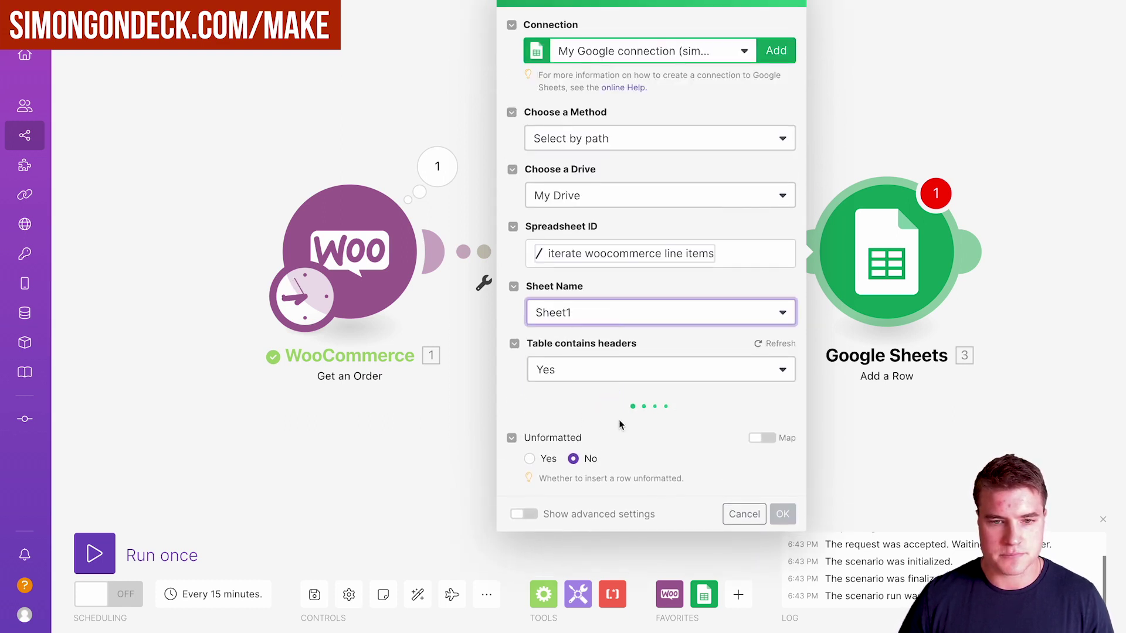
Map Order ID and Date Created into the order id and date columns.
click(608, 438)
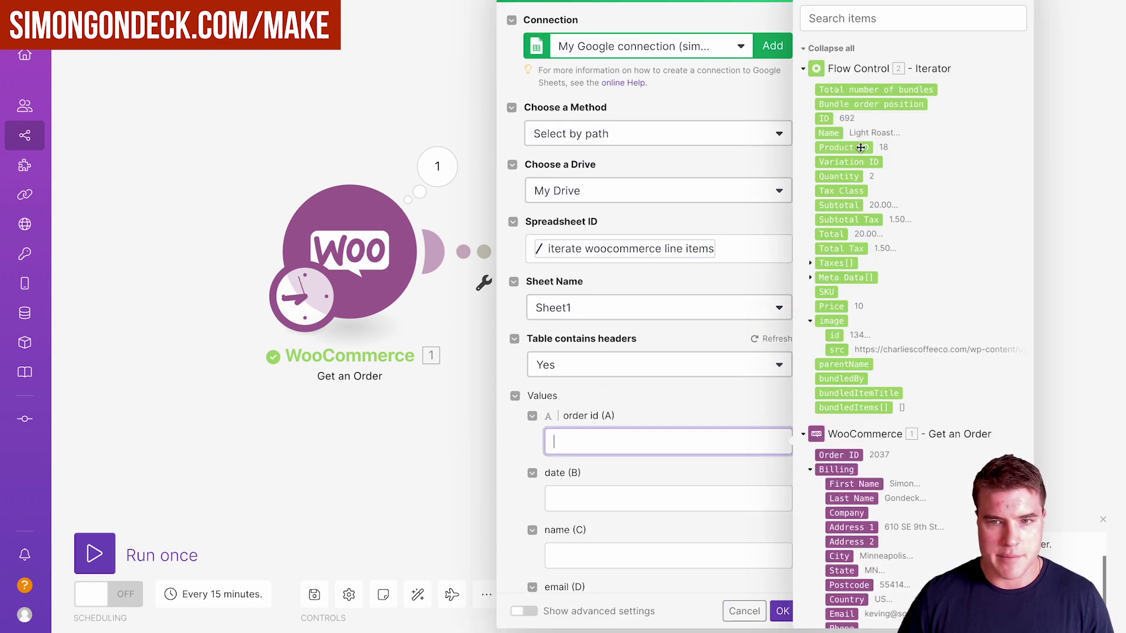
click(832, 455)
click(733, 500)
click(886, 23)
text(da)
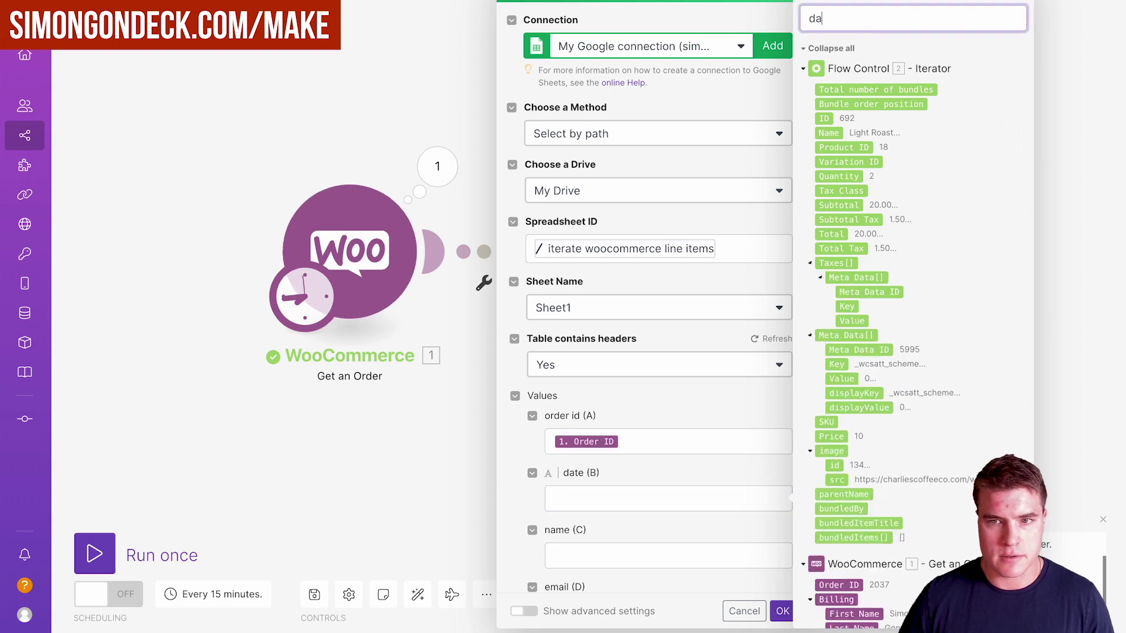
text(te)
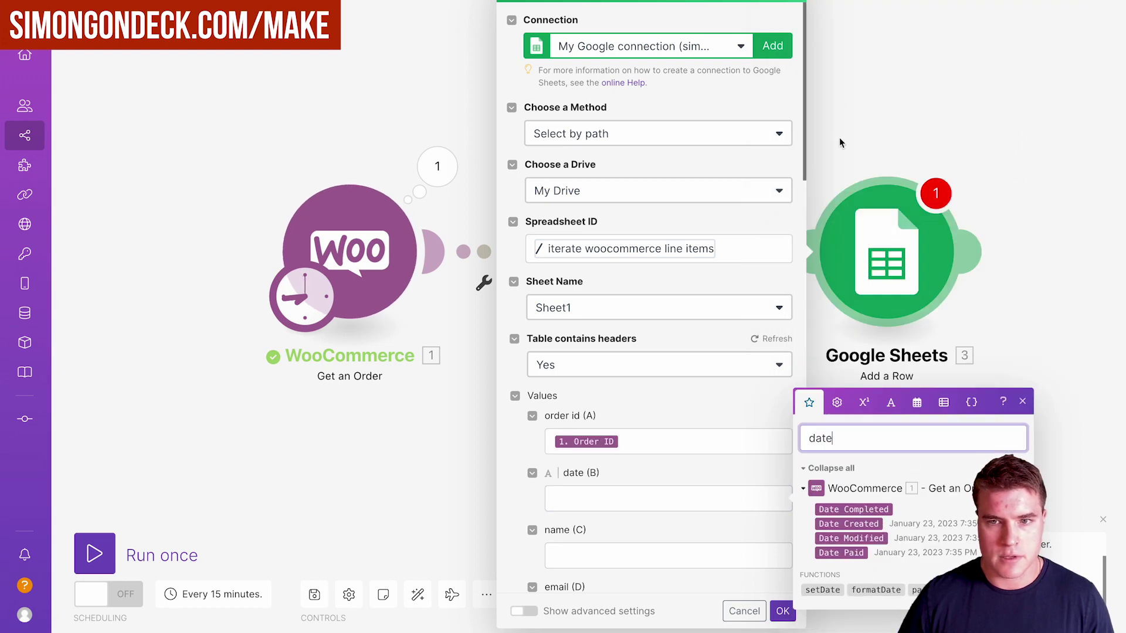
click(854, 524)
Map billing First and Last Name into name (C) and Billing: Email into email (D).
click(696, 558)
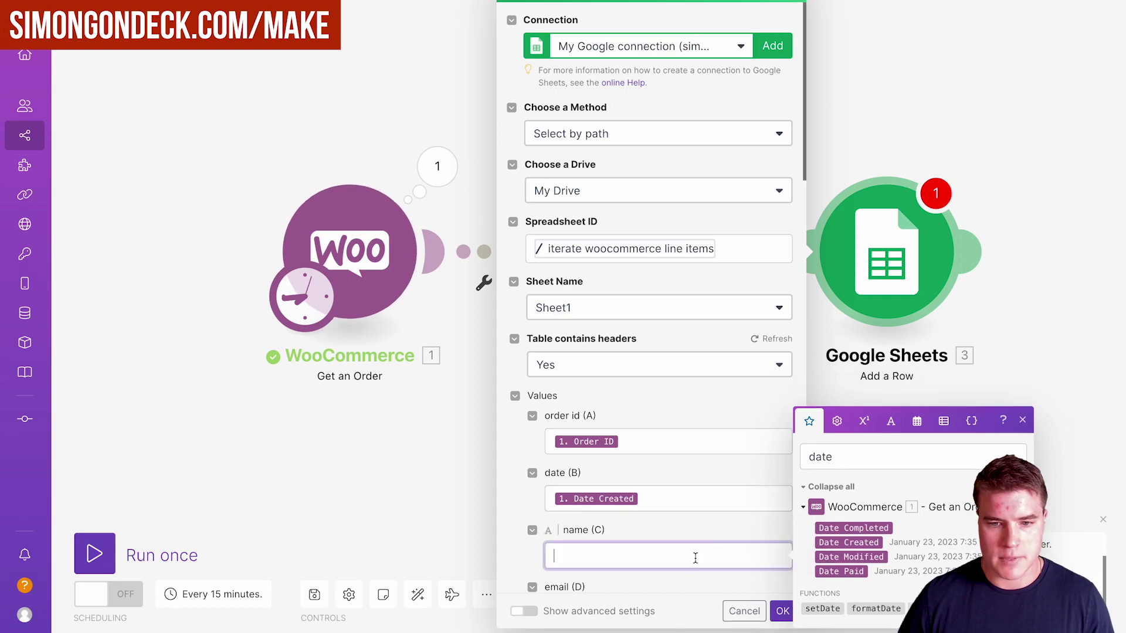
double_click(826, 457)
text(name)
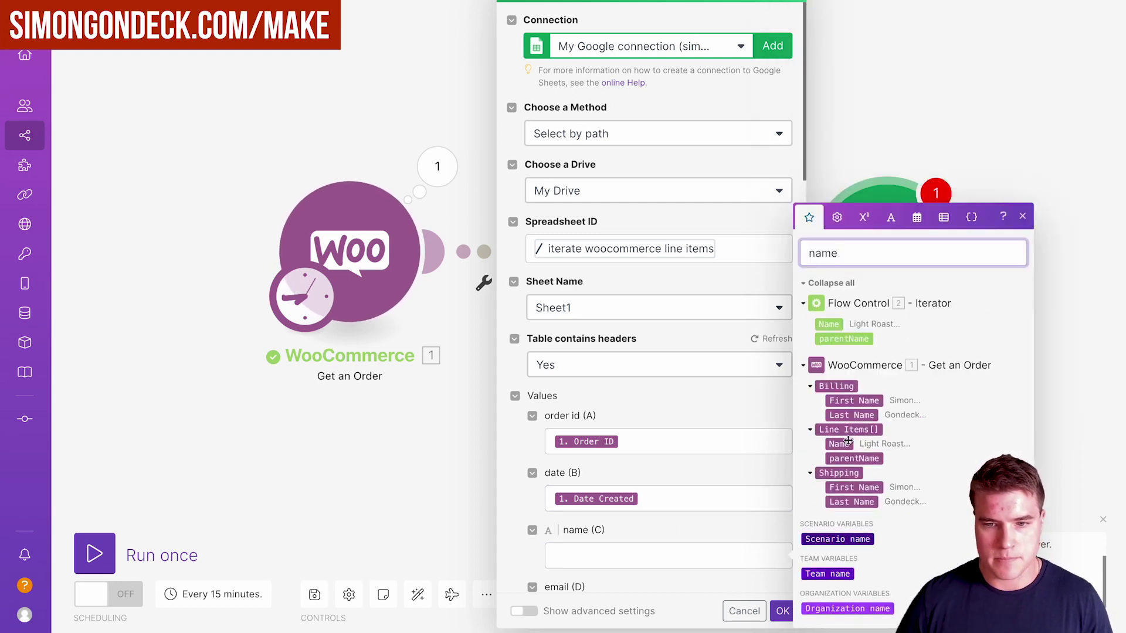
click(842, 401)
click(851, 415)
scroll(674, 469, down, 4)
click(669, 408)
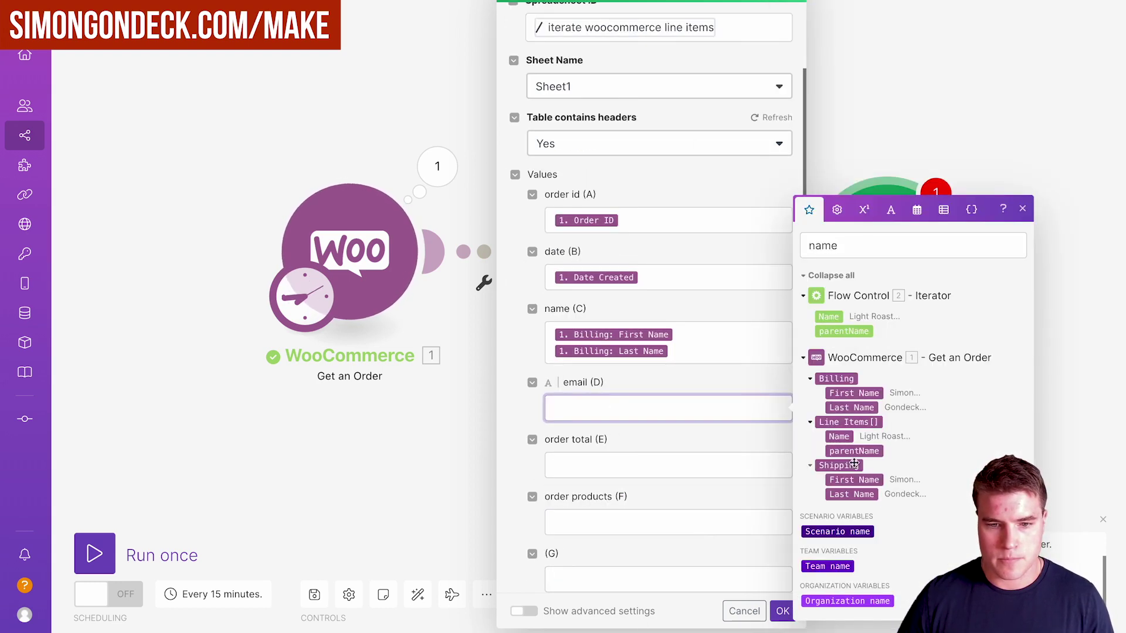
double_click(822, 247)
text(email)
click(841, 461)
Map the order Total into order total (E), confirm the row settings, and save.
click(669, 466)
double_click(820, 18)
text(total)
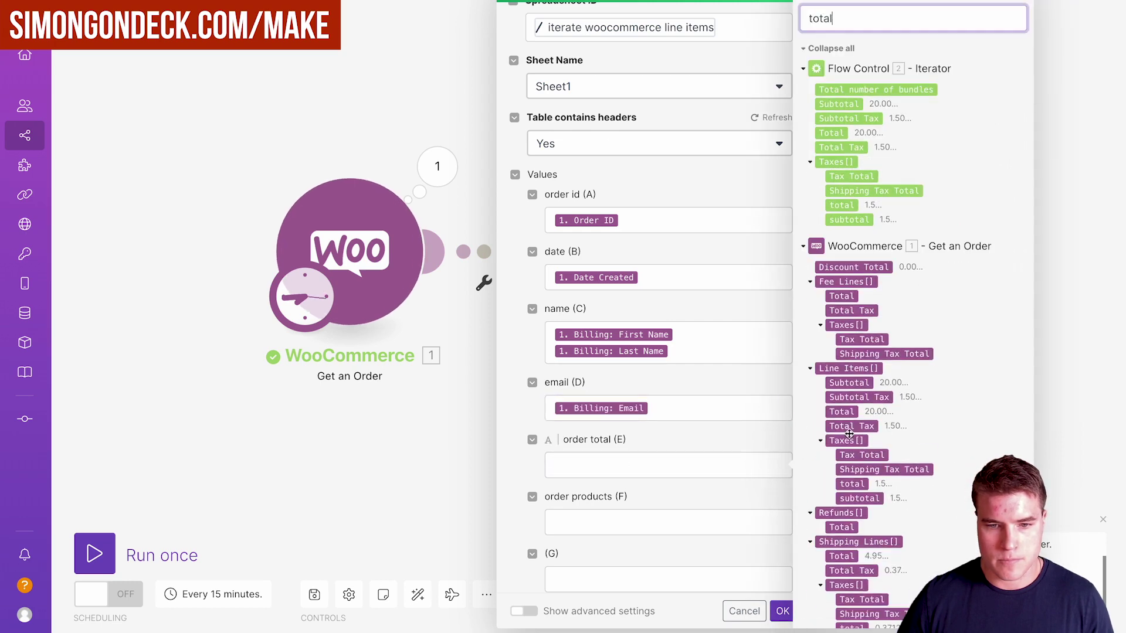
scroll(831, 584, down, 5)
click(831, 584)
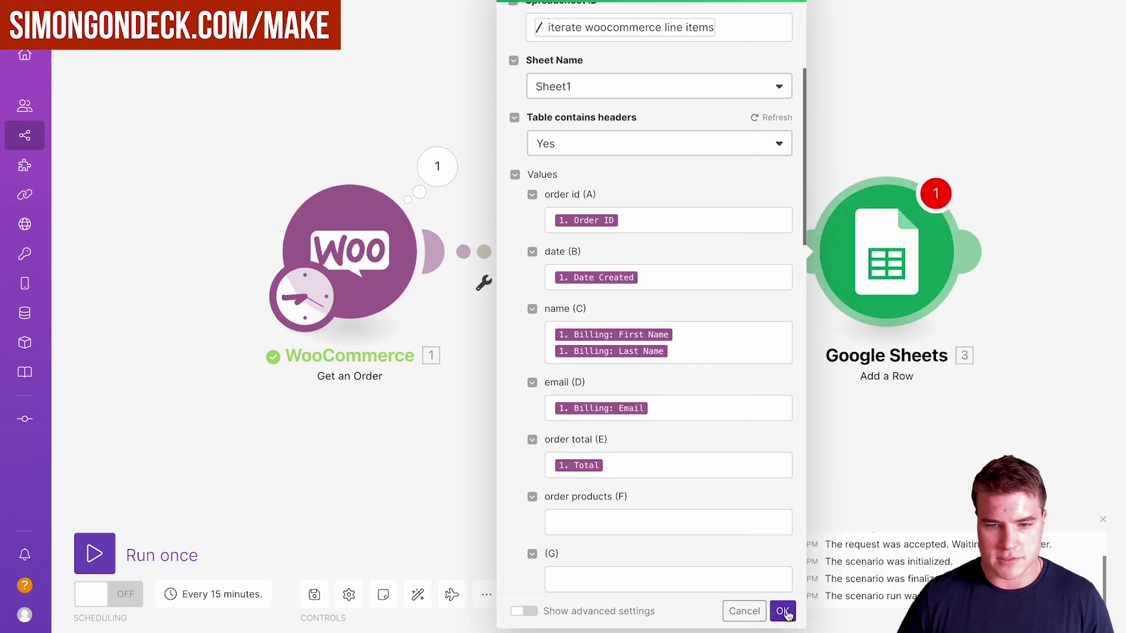
click(782, 611)
click(314, 594)
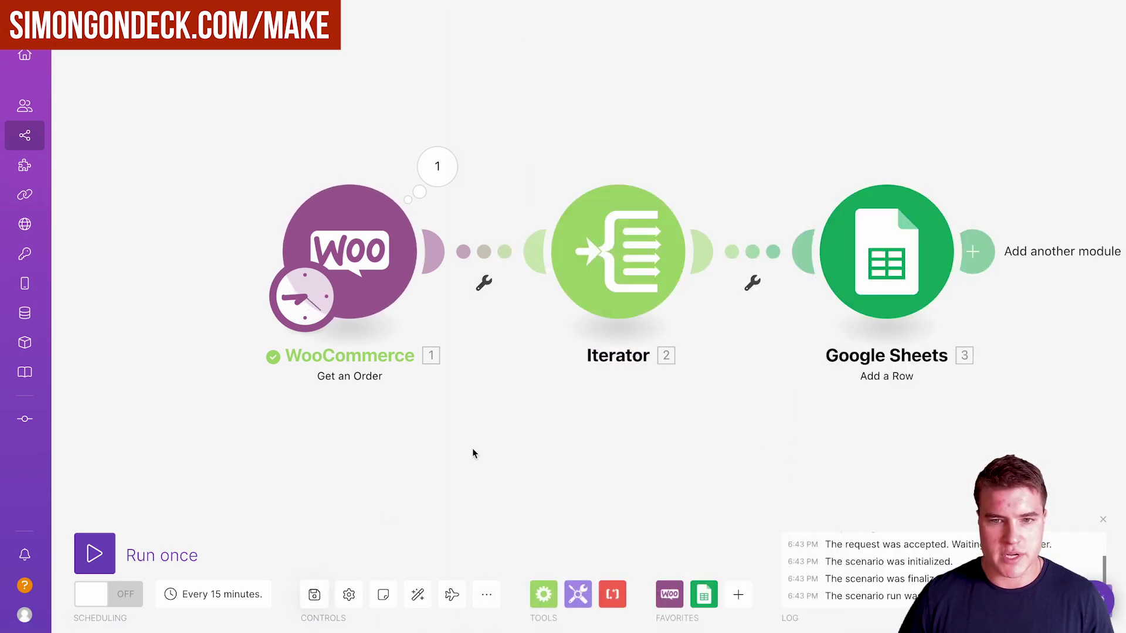
Run the scenario once, producing two order rows with a 37.57 total in the sheet.
click(95, 537)
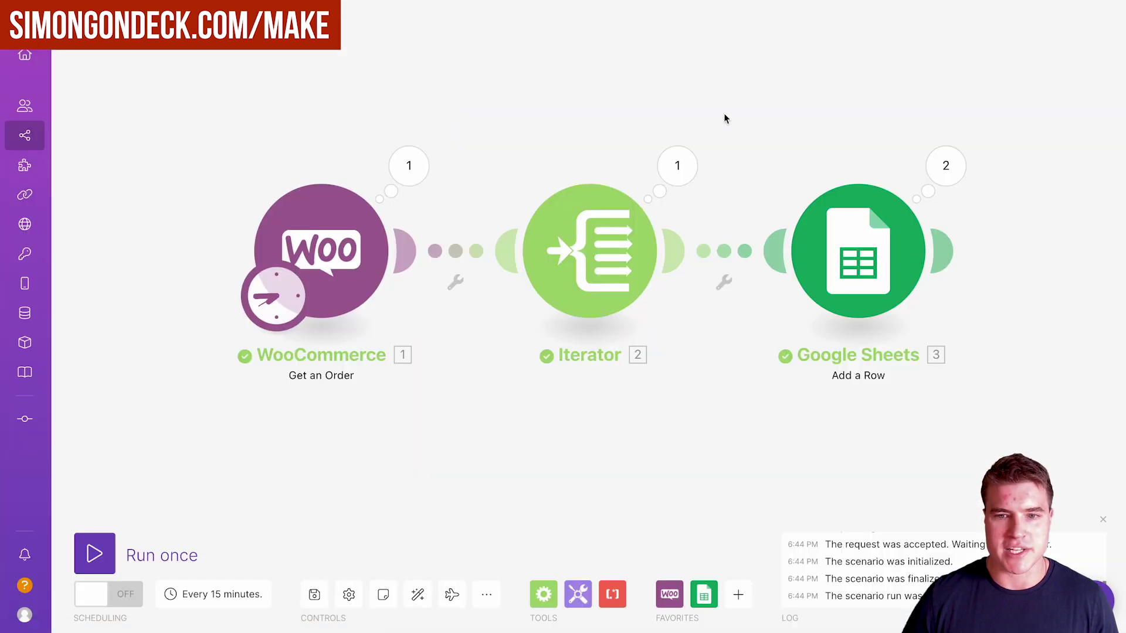
Insert a Tools Text aggregator between Iterator and Google Sheets, with Iterator [2] as source.
click(729, 262)
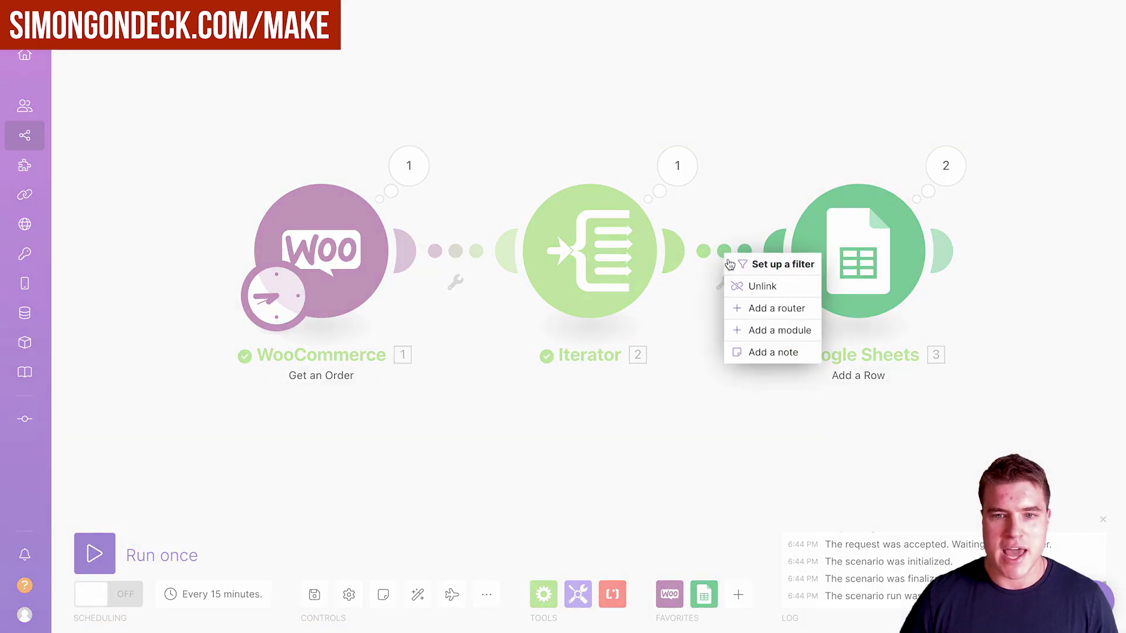
click(737, 330)
text(text)
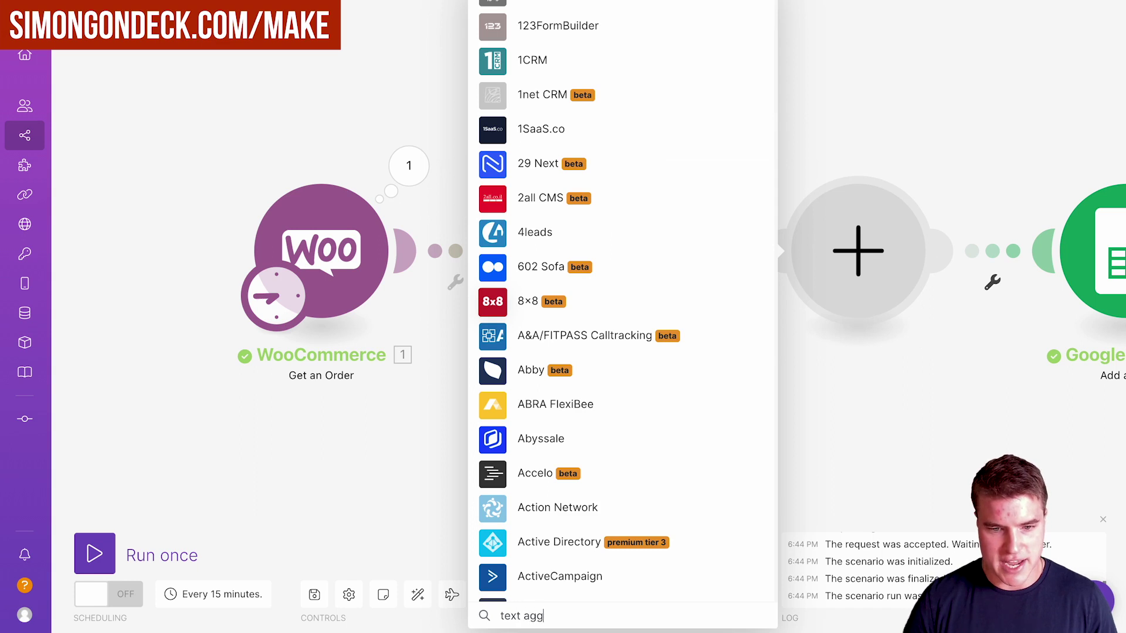
text( agg)
click(610, 249)
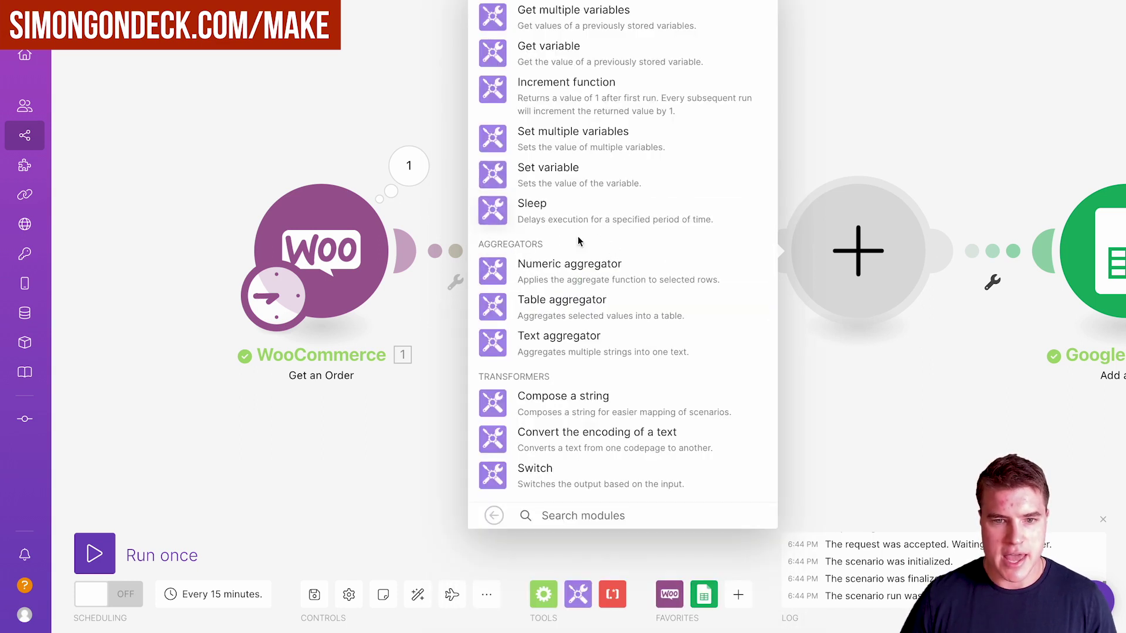
click(591, 336)
click(631, 237)
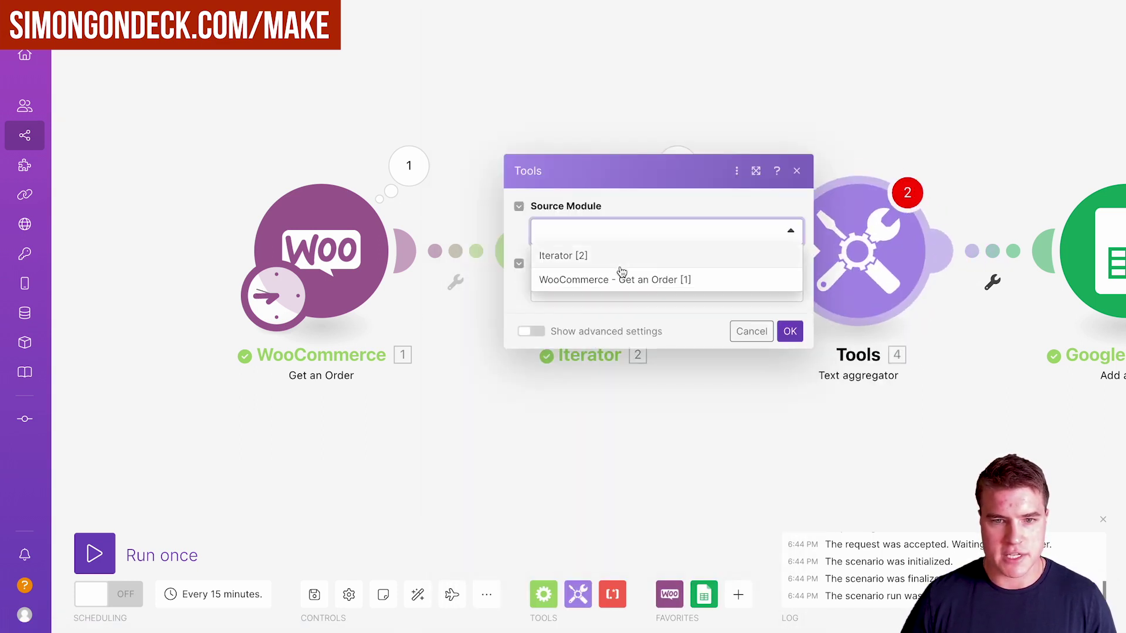
click(620, 259)
Set the aggregator text to product Name x Quantity with a custom comma row separator.
click(606, 293)
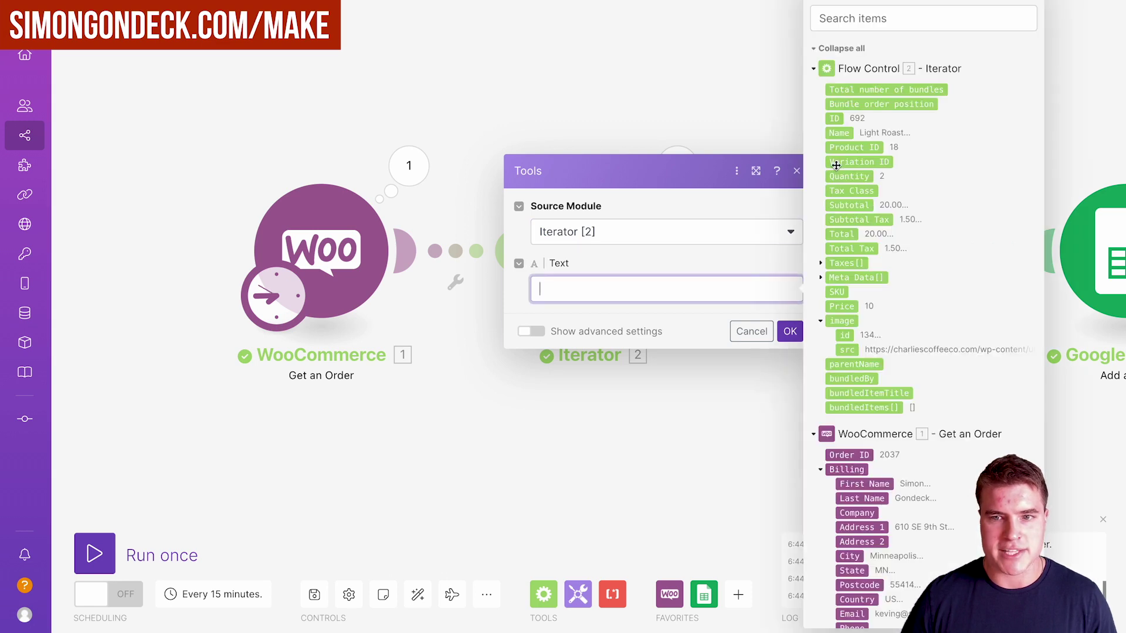
click(838, 134)
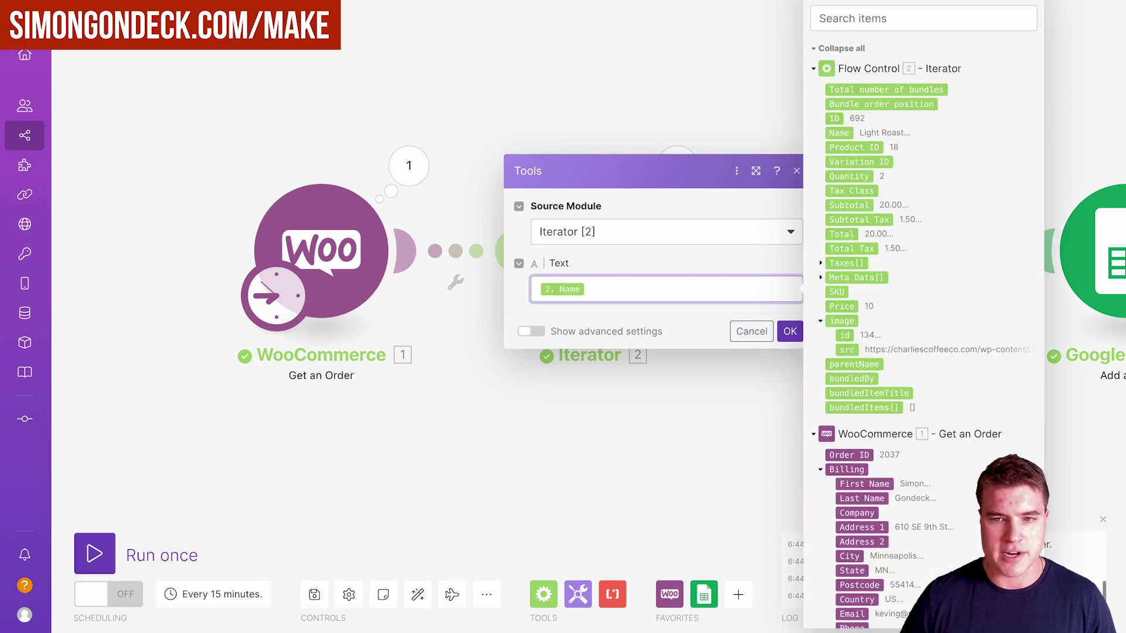
click(855, 174)
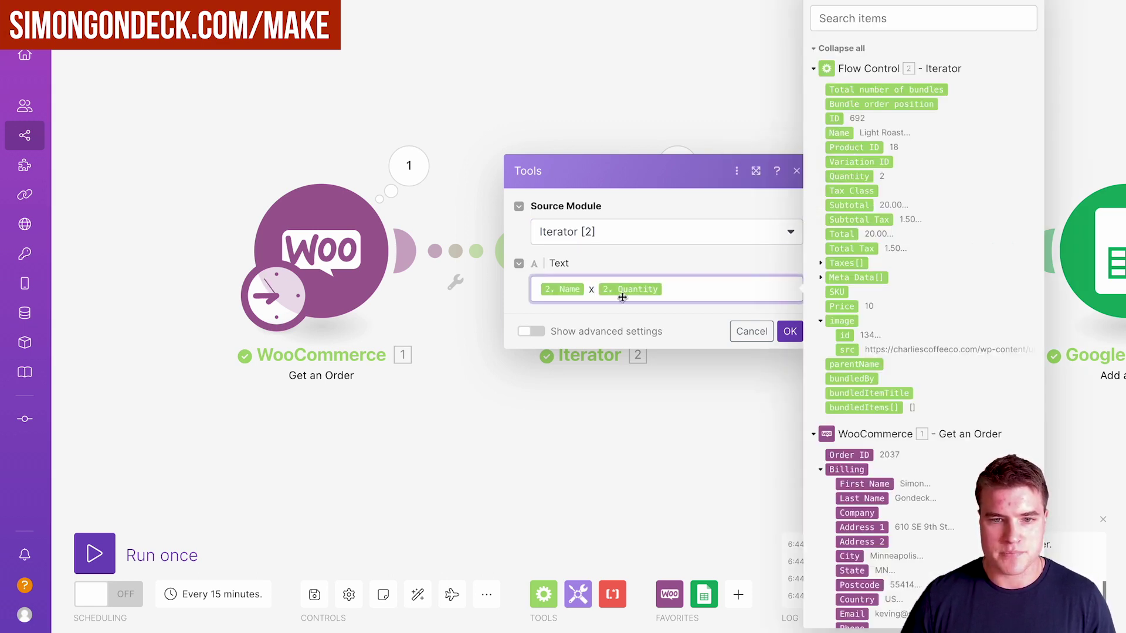
click(680, 329)
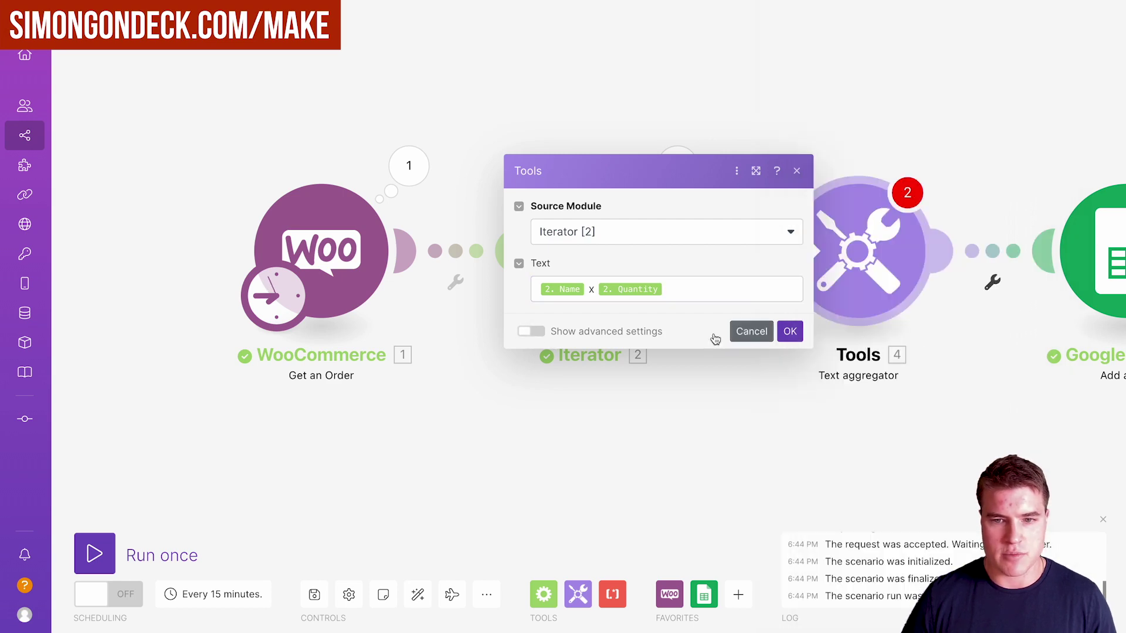
click(541, 334)
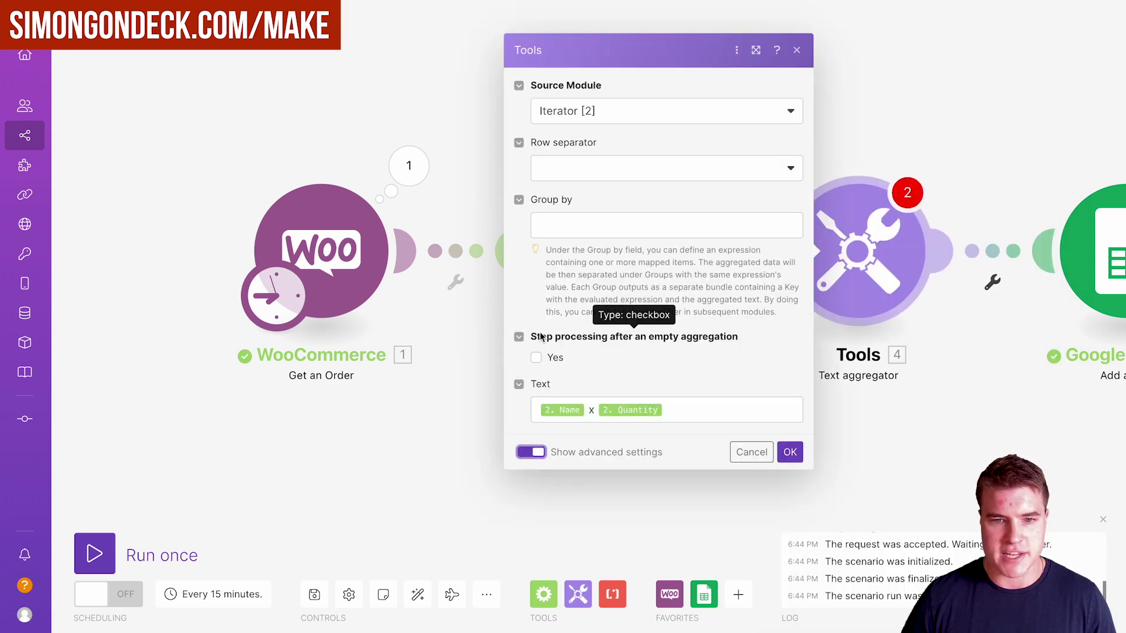
click(586, 167)
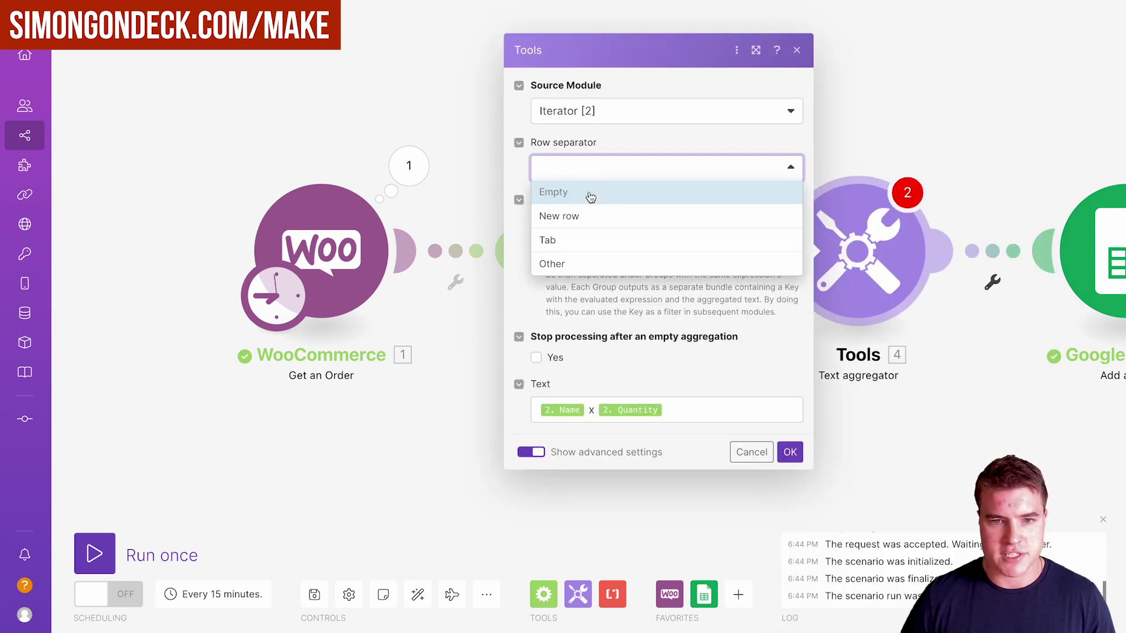
click(584, 264)
click(594, 201)
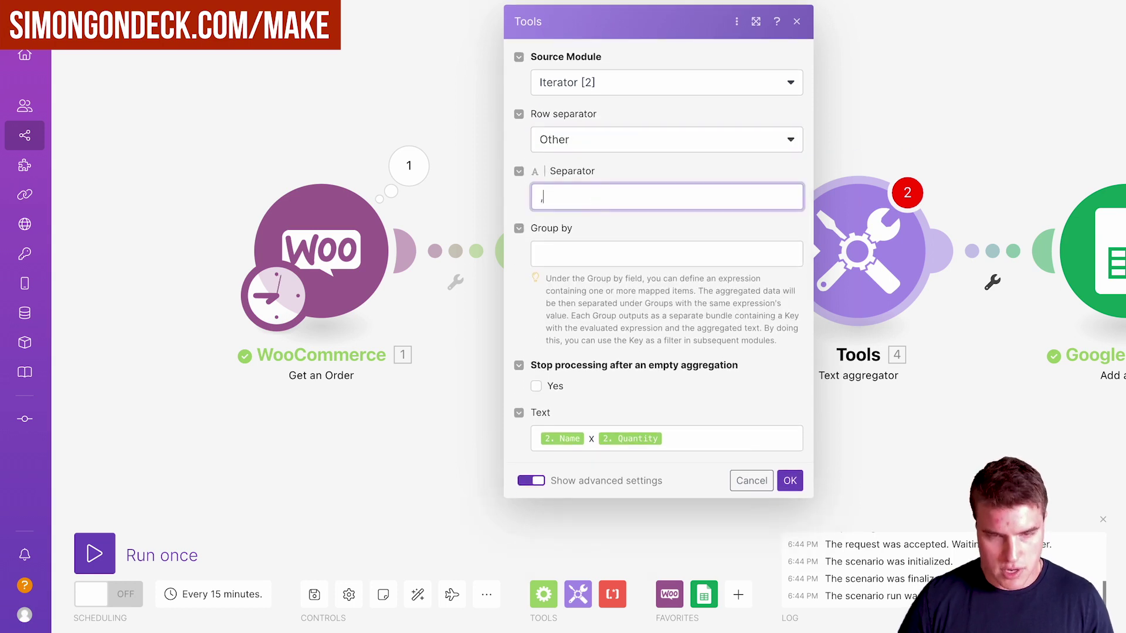
click(665, 302)
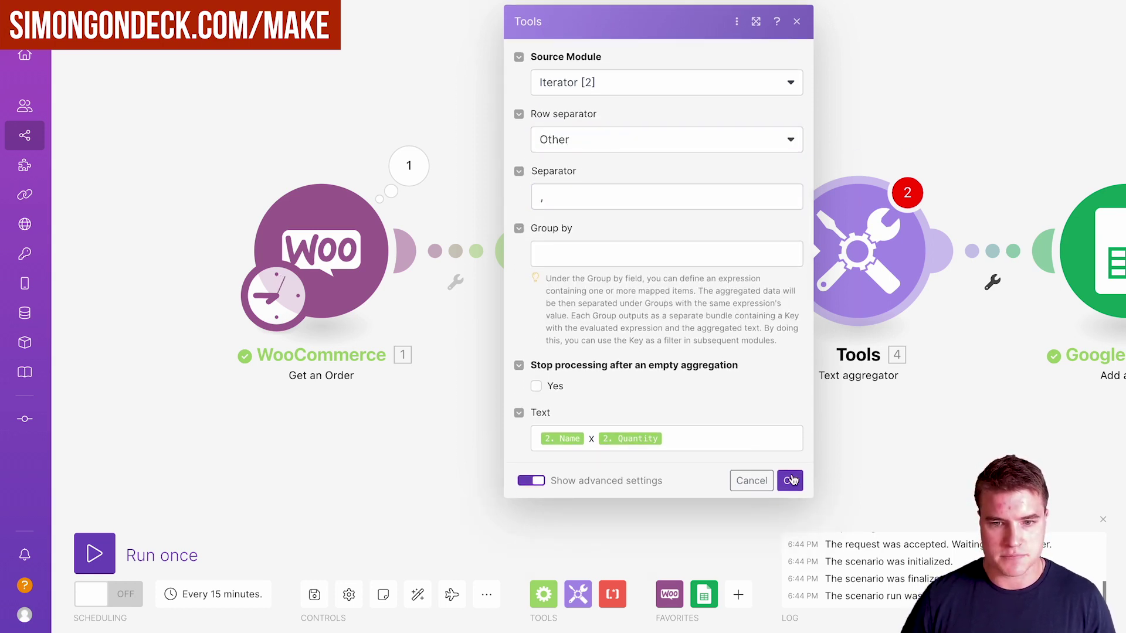
Confirm the aggregator, auto-align the layout, rerun, and check the still-empty order products cells.
click(790, 481)
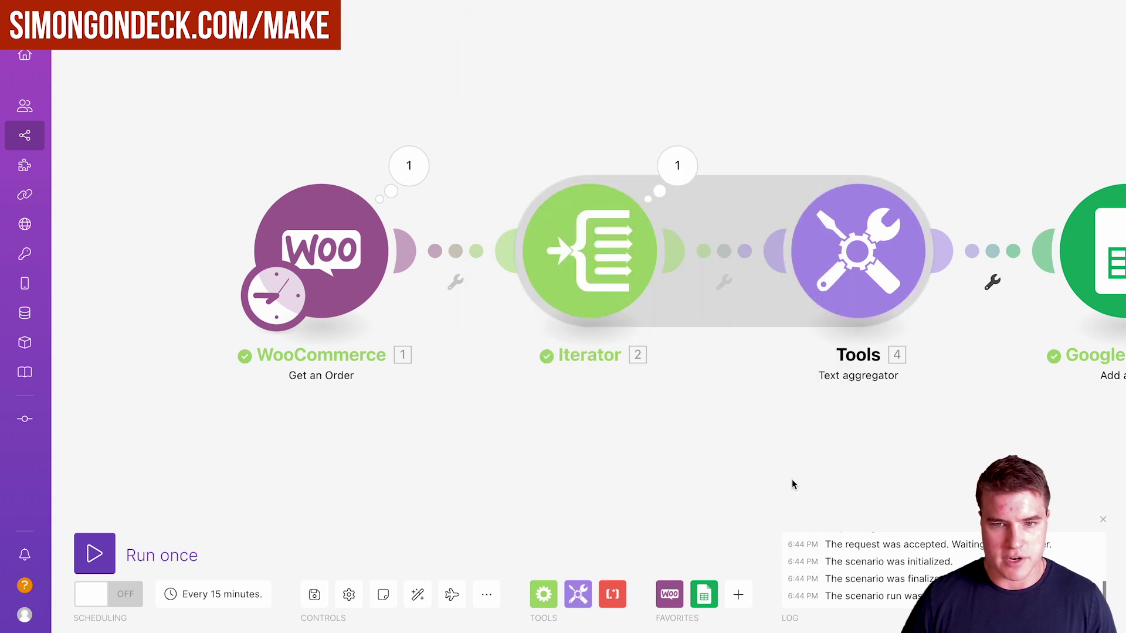
click(416, 596)
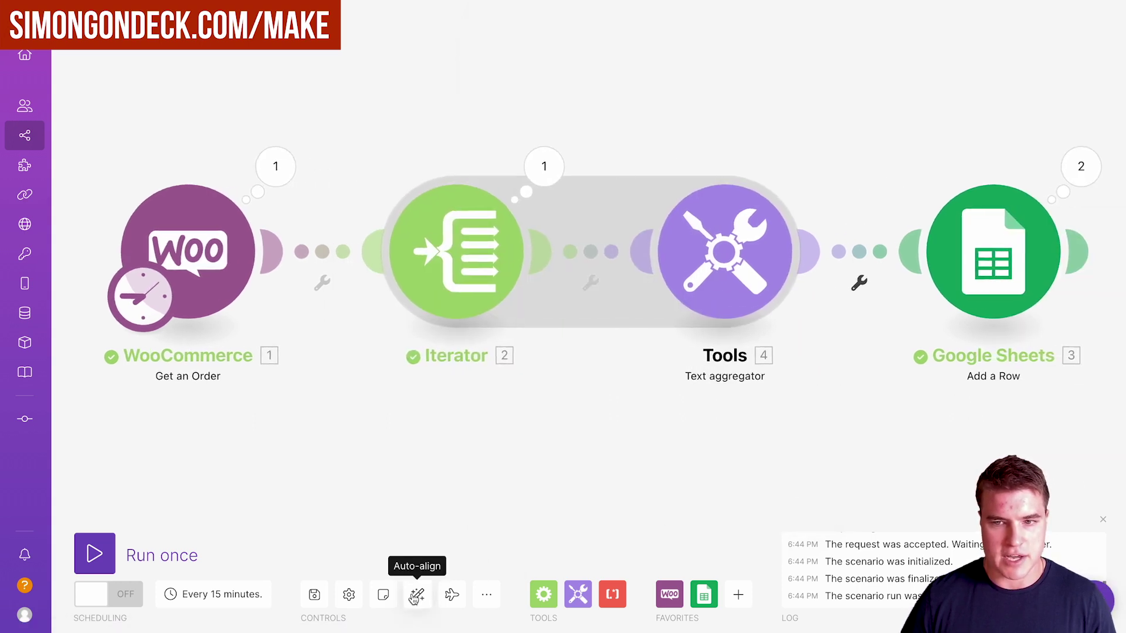
click(100, 562)
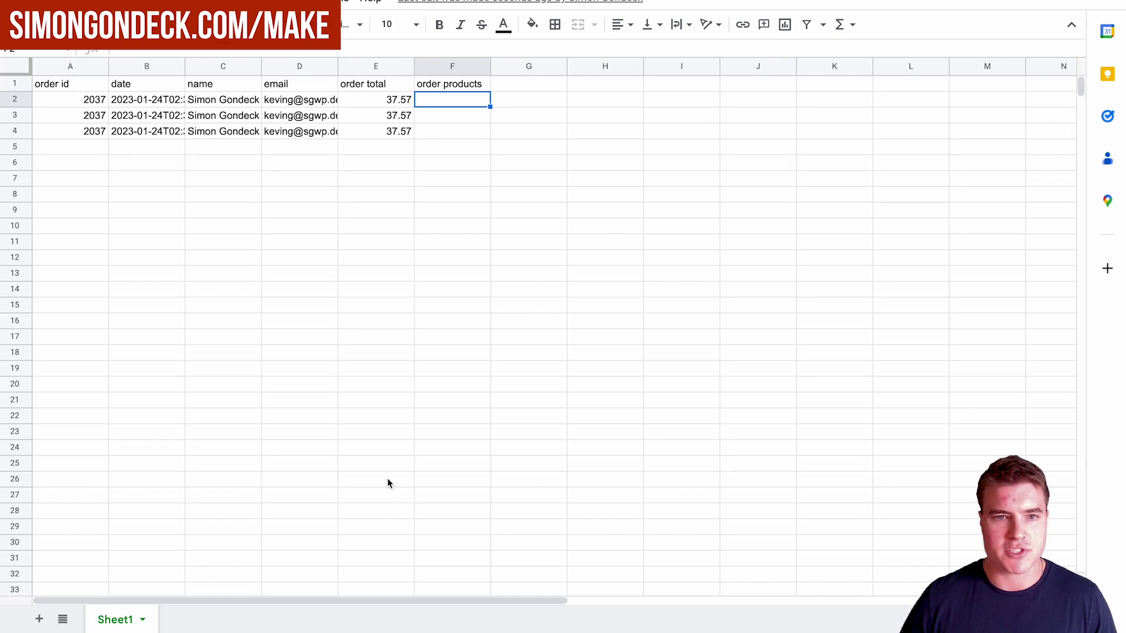
click(446, 135)
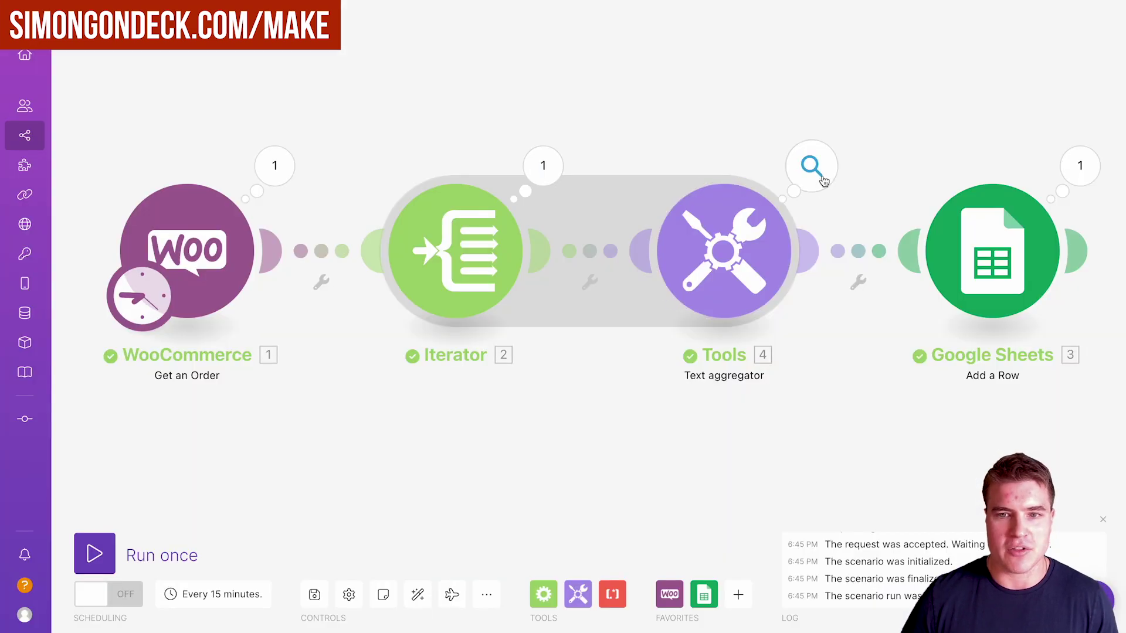
Map the aggregator's text into order products (F) and run the scenario again.
click(811, 165)
click(745, 128)
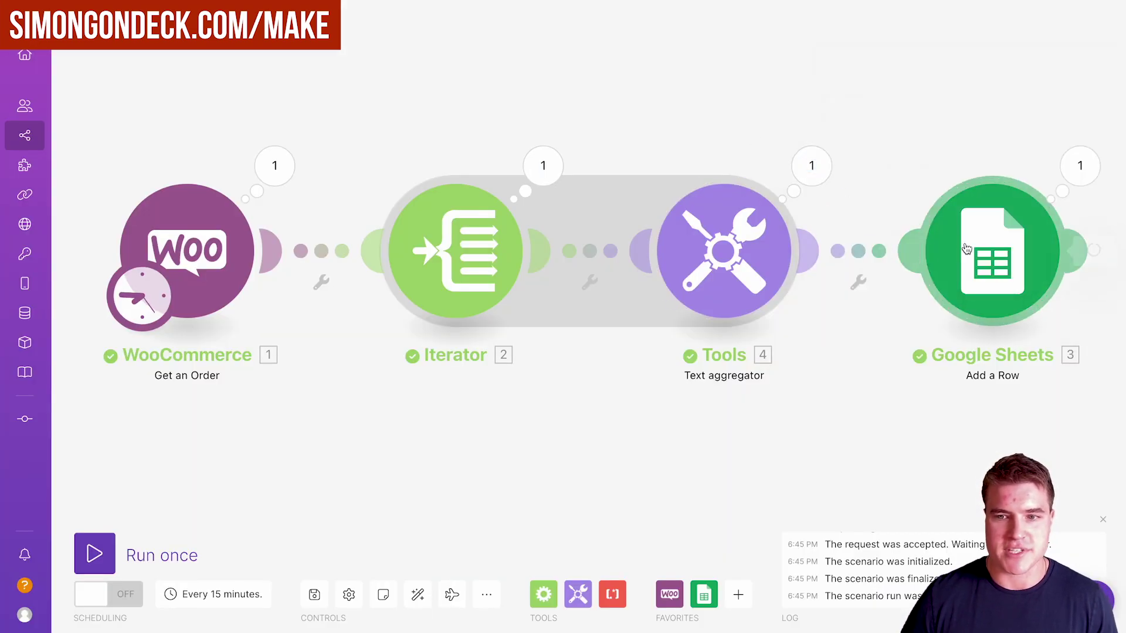
click(990, 252)
scroll(768, 370, down, 3)
scroll(767, 370, down, 2)
click(745, 396)
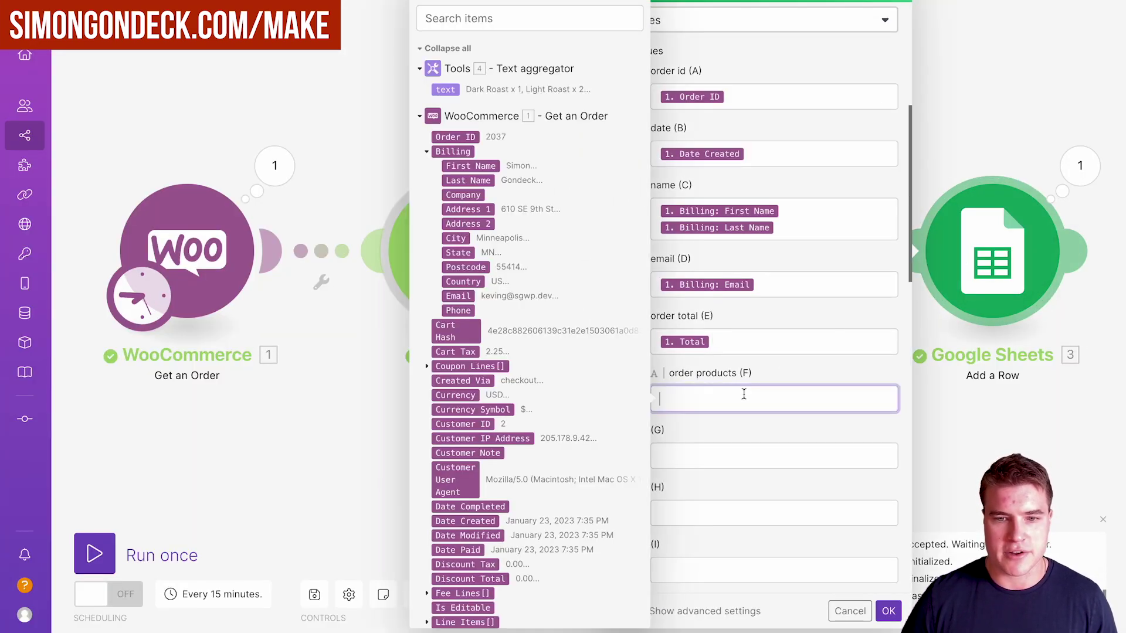
click(450, 89)
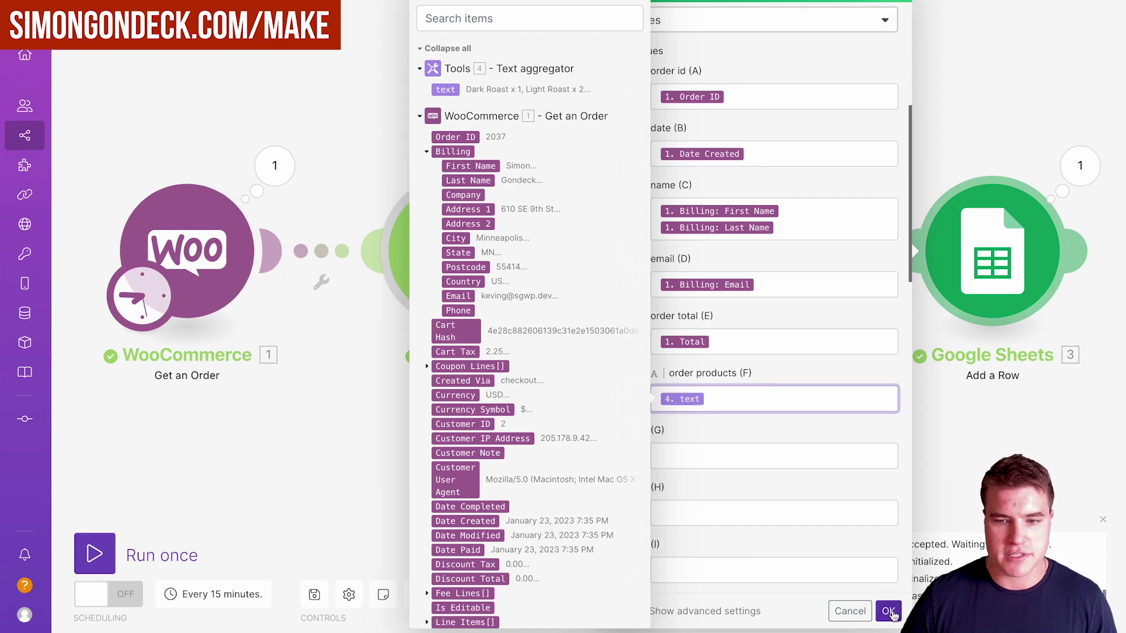
click(887, 611)
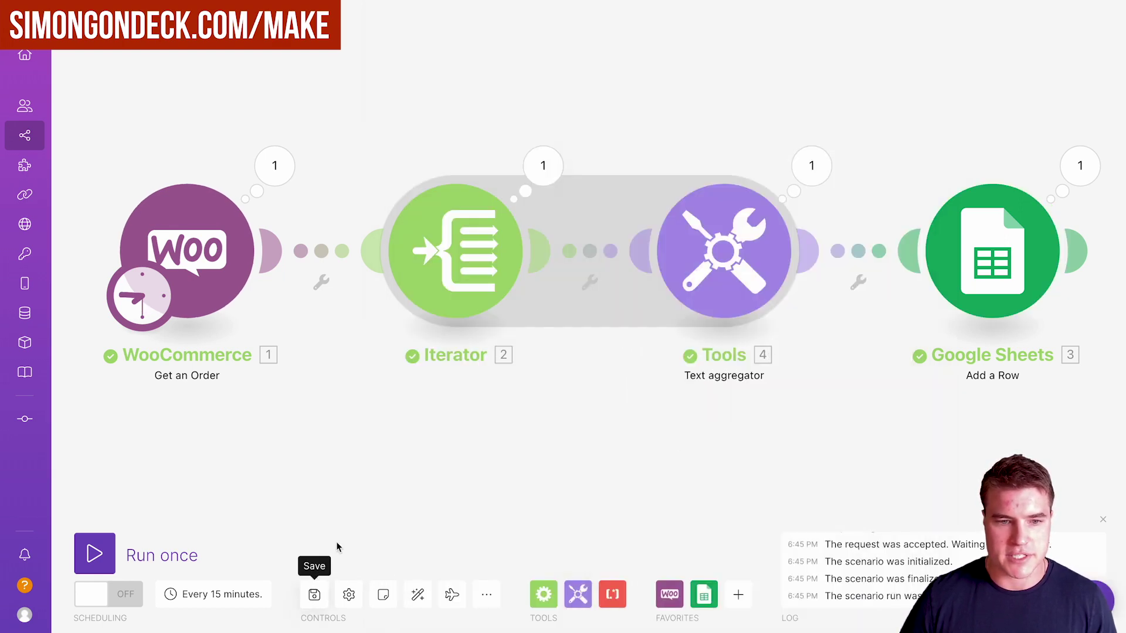
click(94, 553)
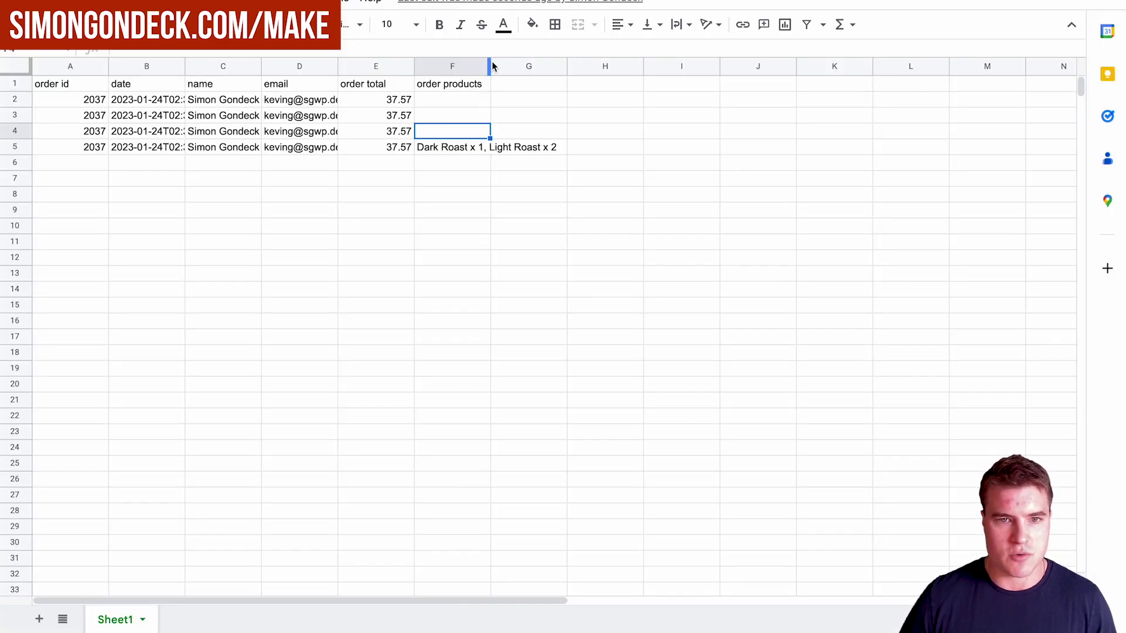
Auto-fit column F to the product list and select the new row A5:F5.
double_click(490, 66)
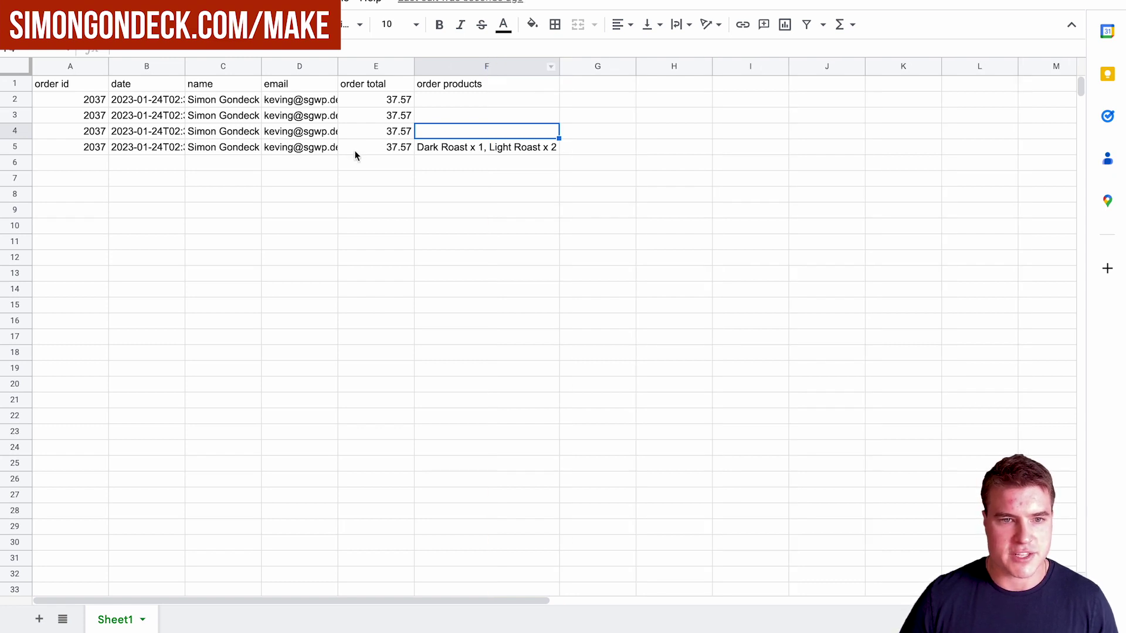
drag(89, 149, 497, 150)
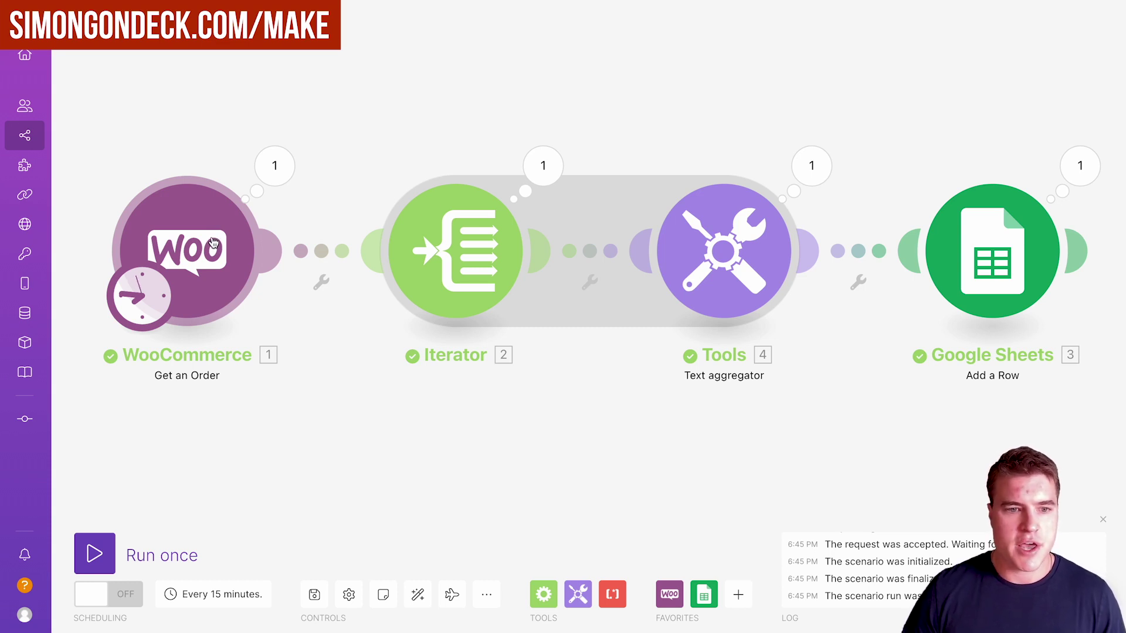
Replace Get an Order with a WooCommerce Watch Orders trigger watching All statuses.
right_click(213, 244)
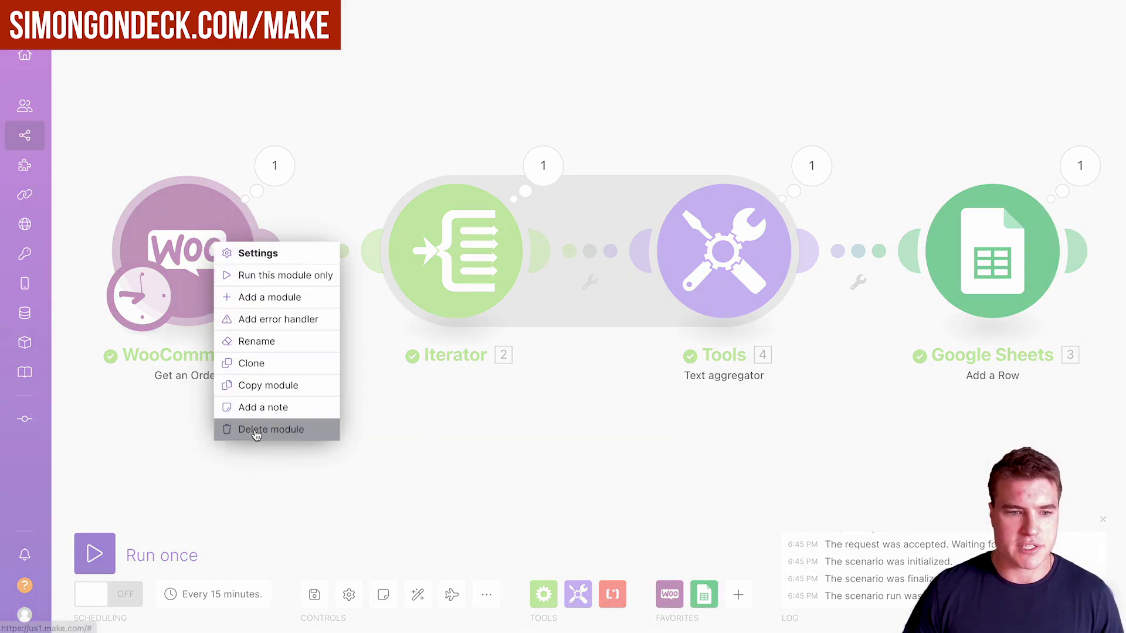
click(255, 430)
click(200, 279)
click(328, 202)
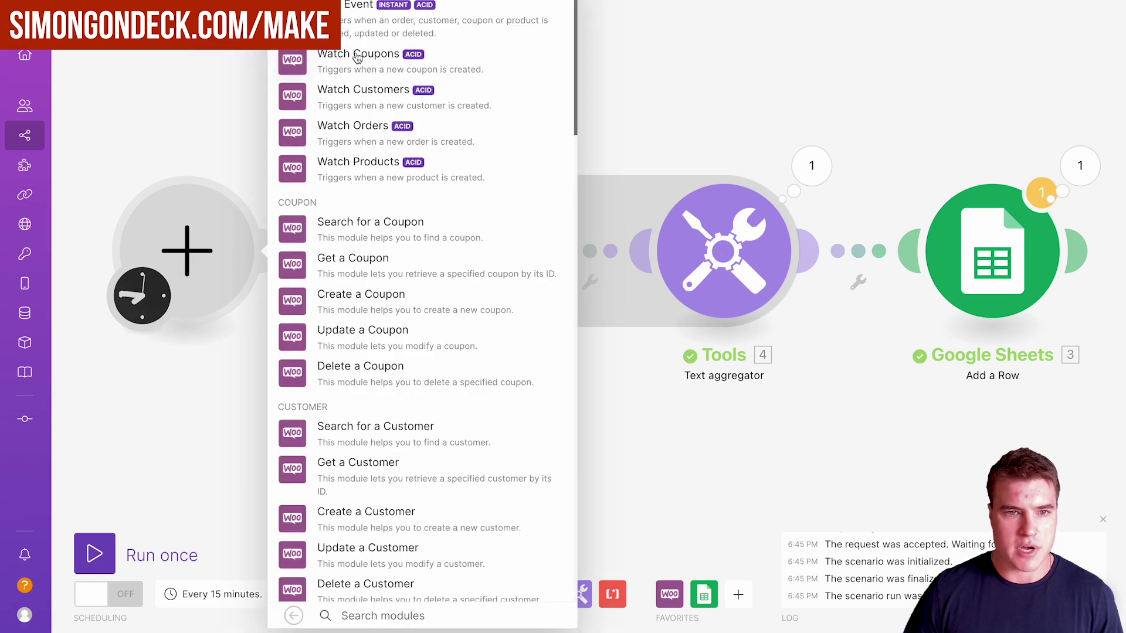
click(356, 124)
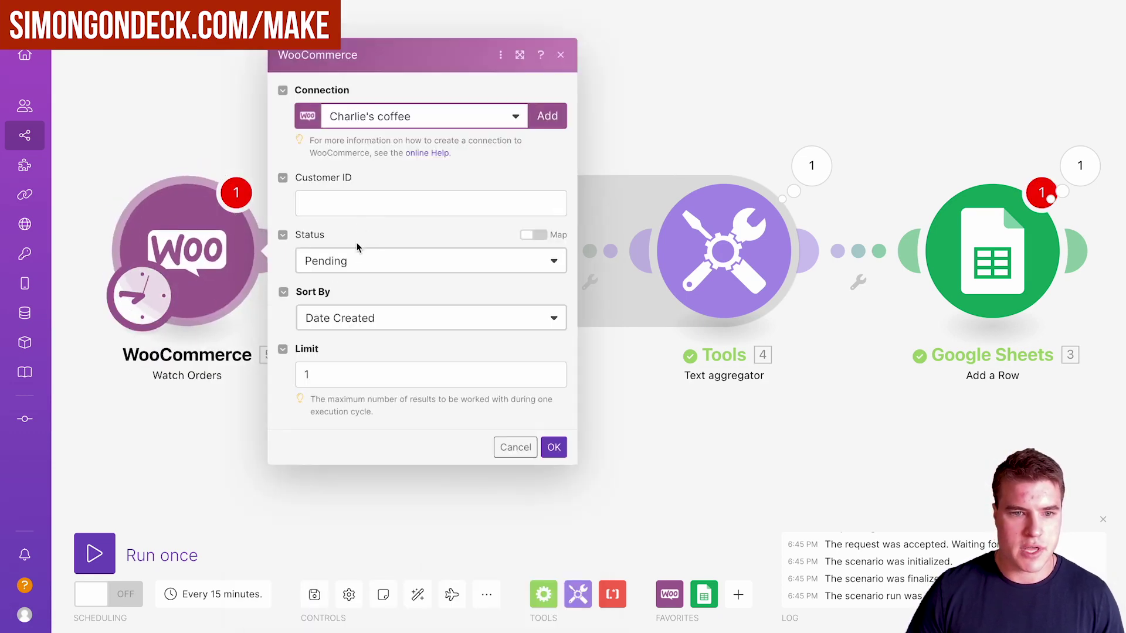
click(355, 261)
click(346, 330)
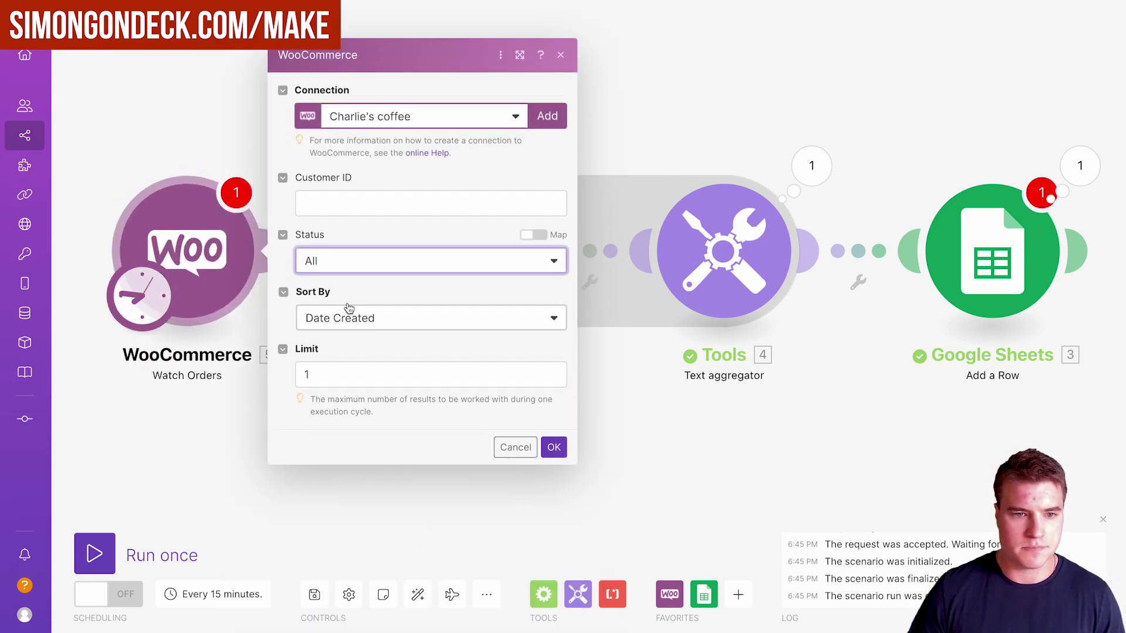
click(554, 448)
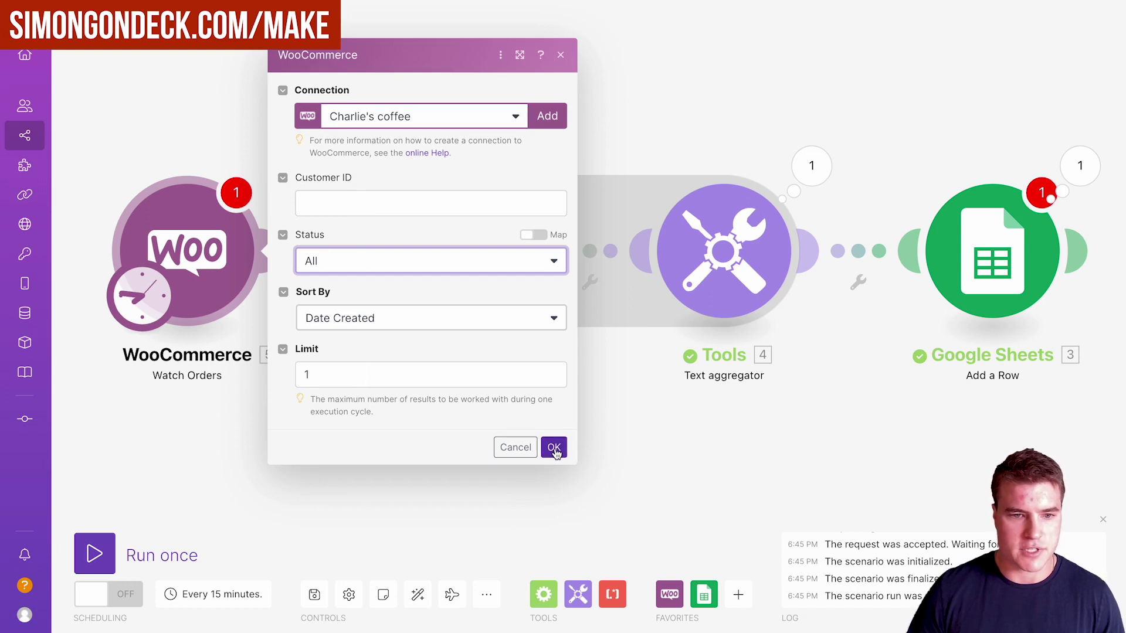
Remap the Iterator's Array to the new trigger's Line Items[].
click(459, 259)
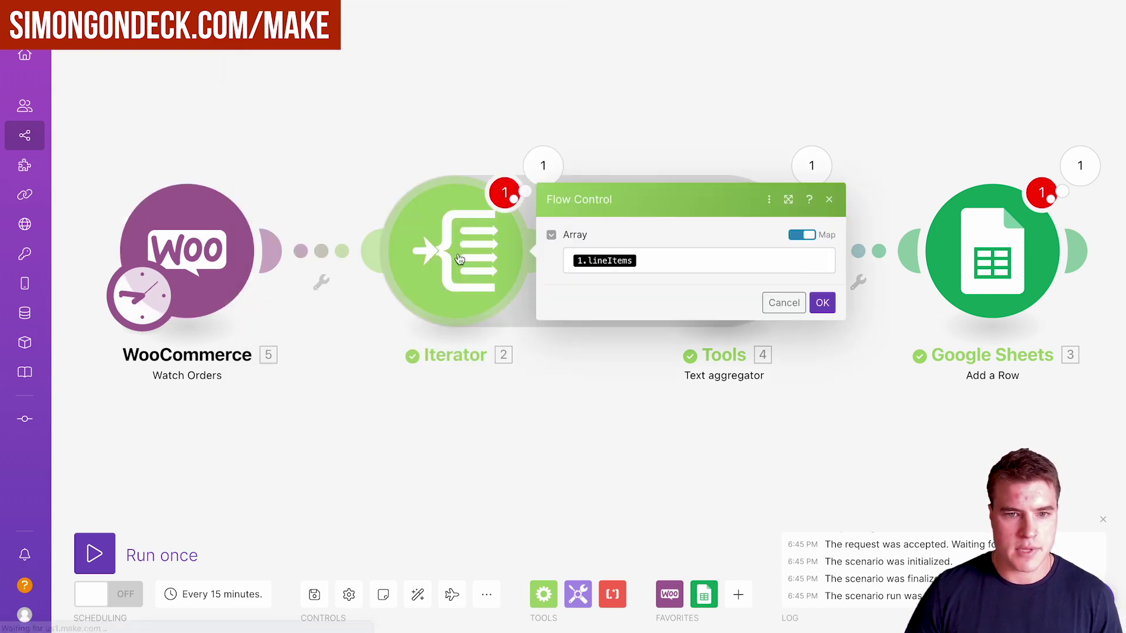
click(651, 260)
key(BackSpace)
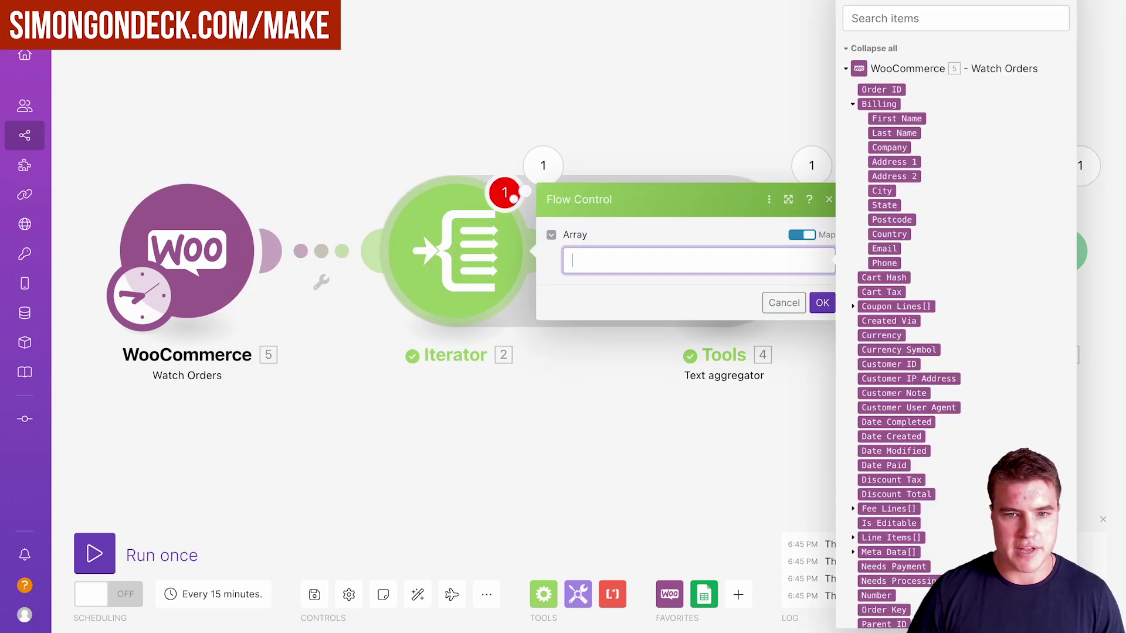
click(926, 16)
text(line item)
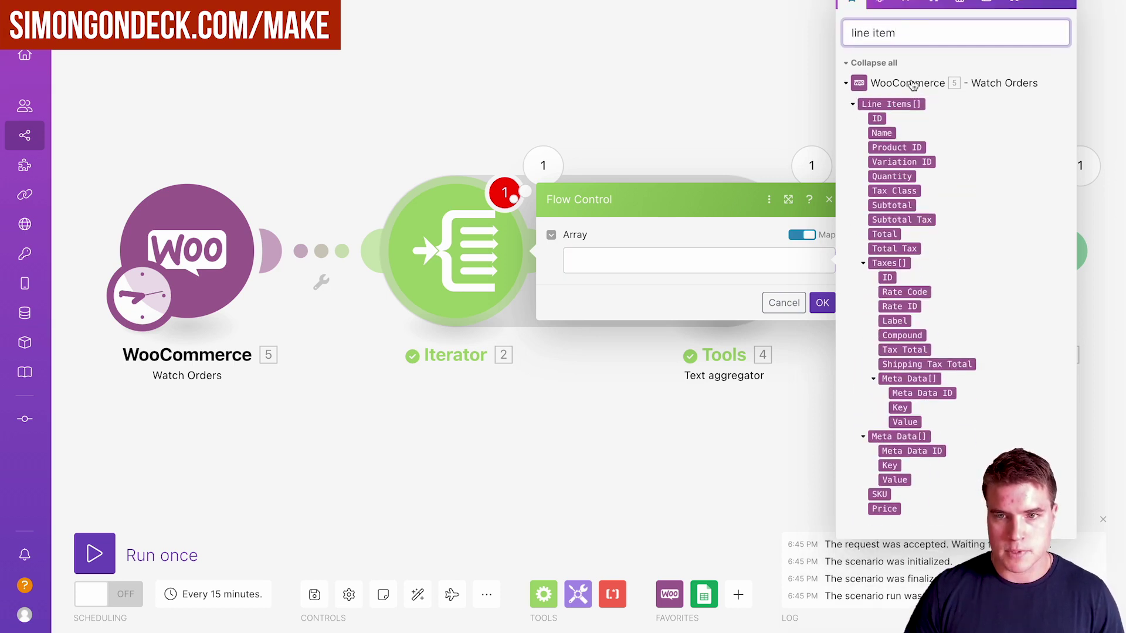
click(891, 104)
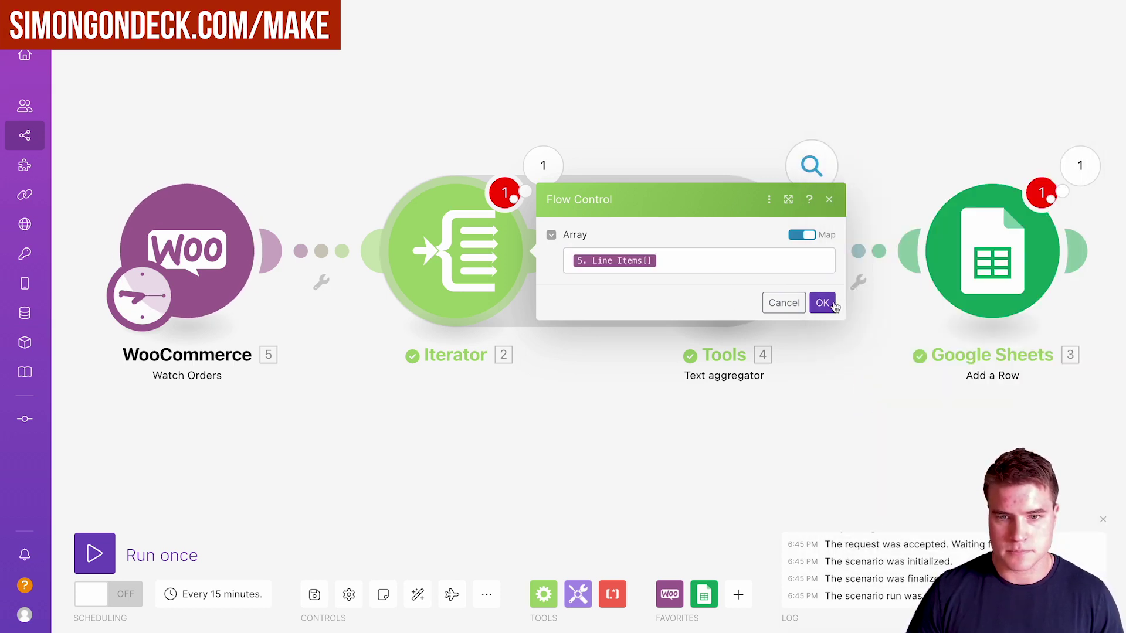
click(822, 302)
click(727, 258)
Remap the sheet row's order id and date columns to the new trigger's Order ID and Date Created.
key(Escape)
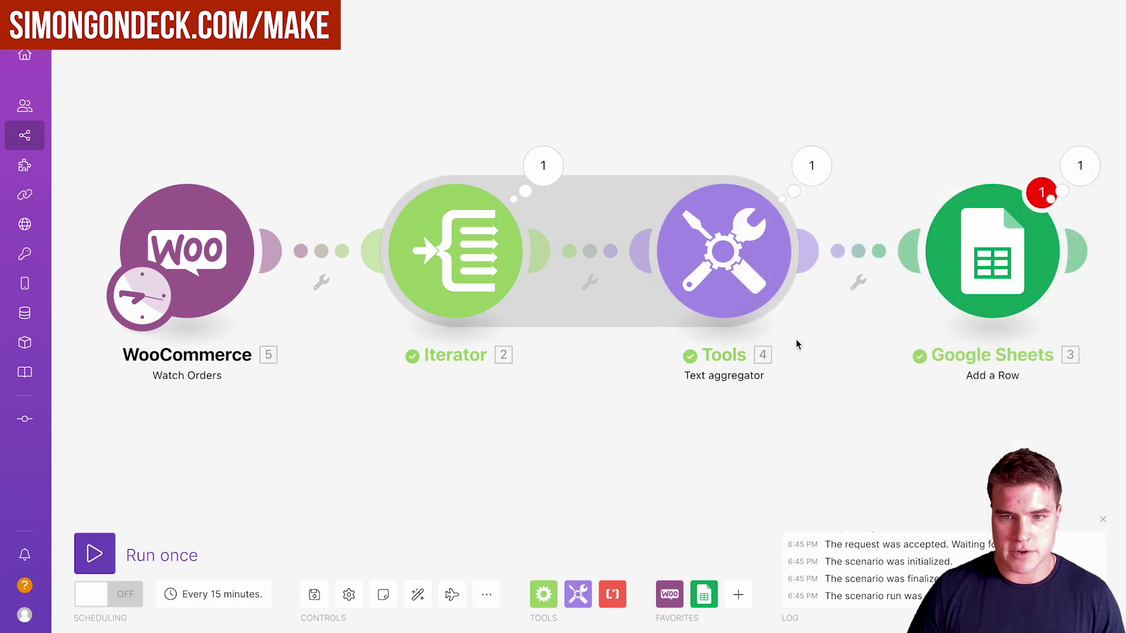
click(984, 252)
click(711, 440)
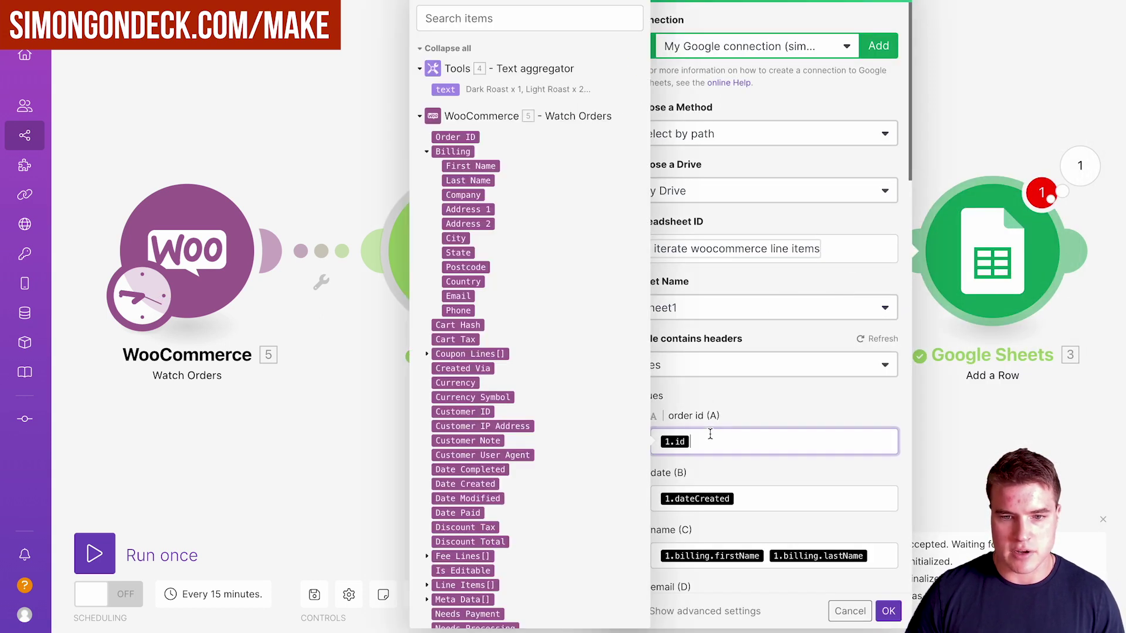
key(BackSpace)
click(448, 137)
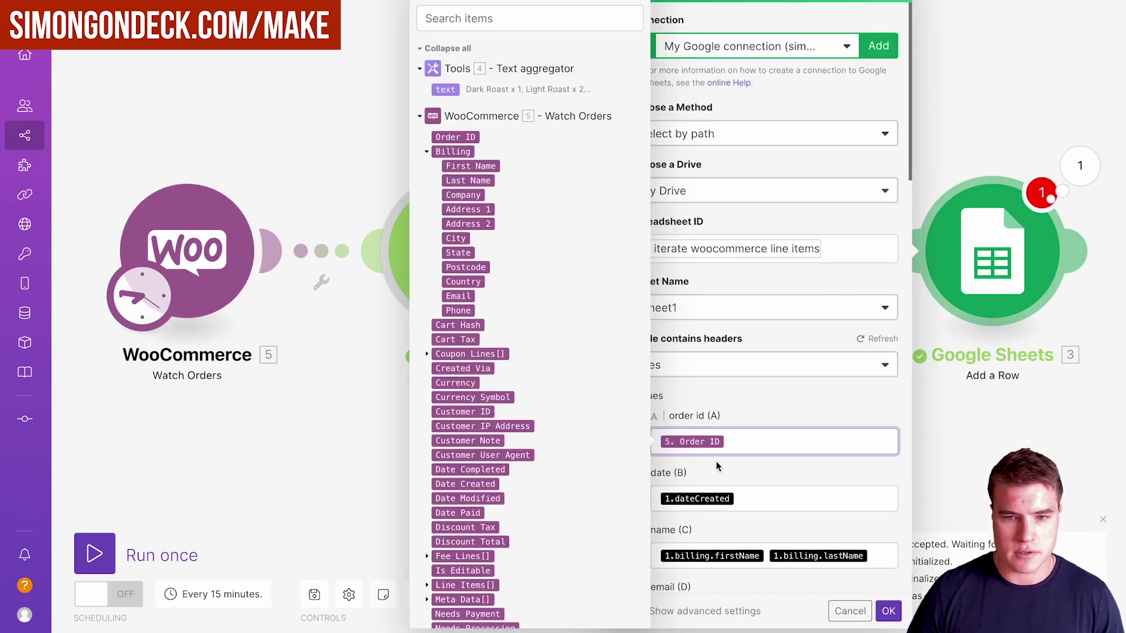
click(753, 497)
key(BackSpace)
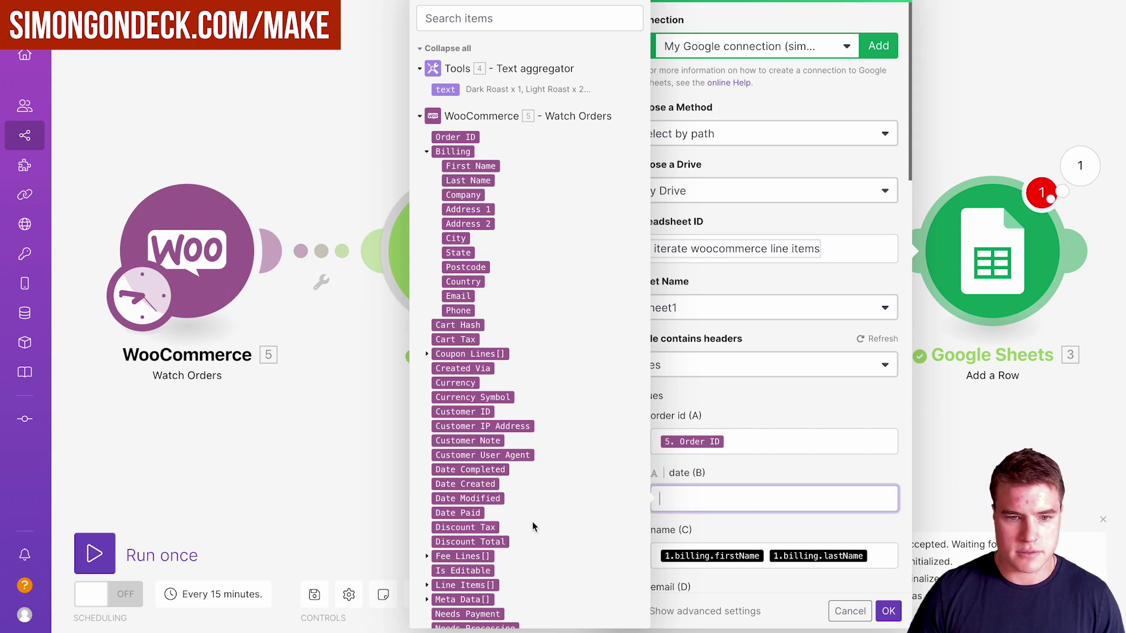
click(465, 484)
Replace the name column mapping with the billing First Name and Last Name.
click(887, 556)
key(BackSpace)
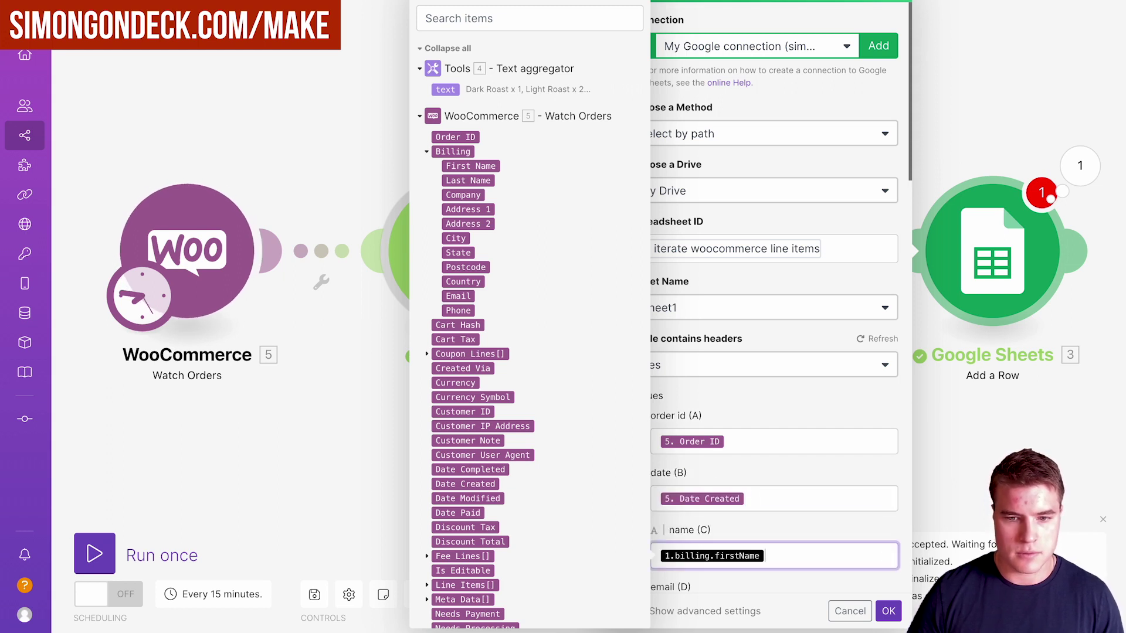
key(BackSpace)
click(470, 166)
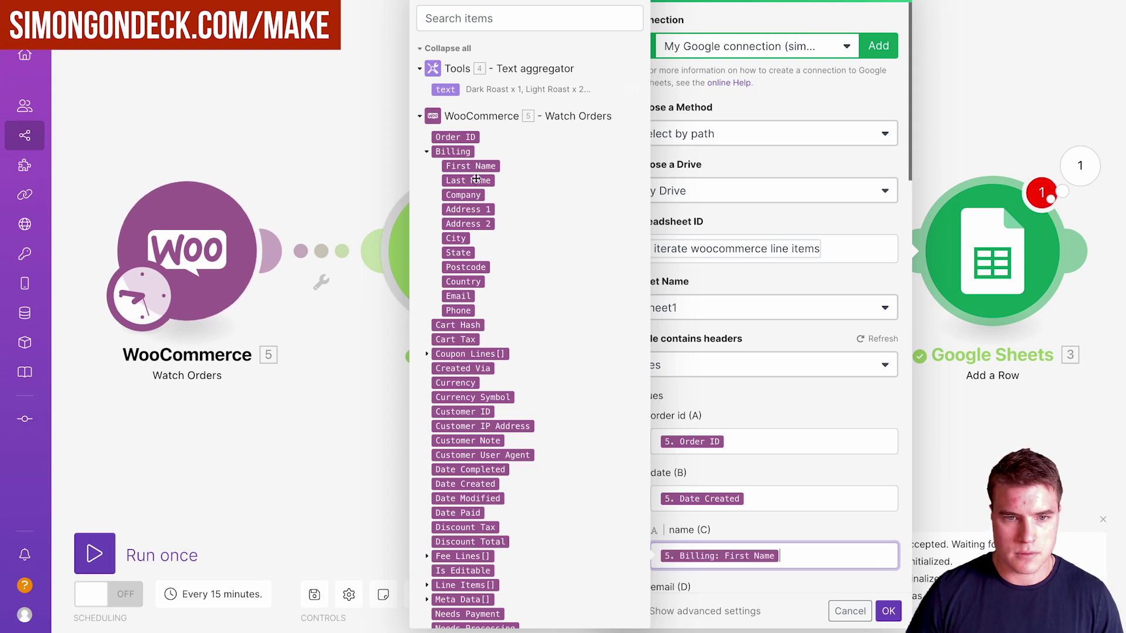
click(468, 180)
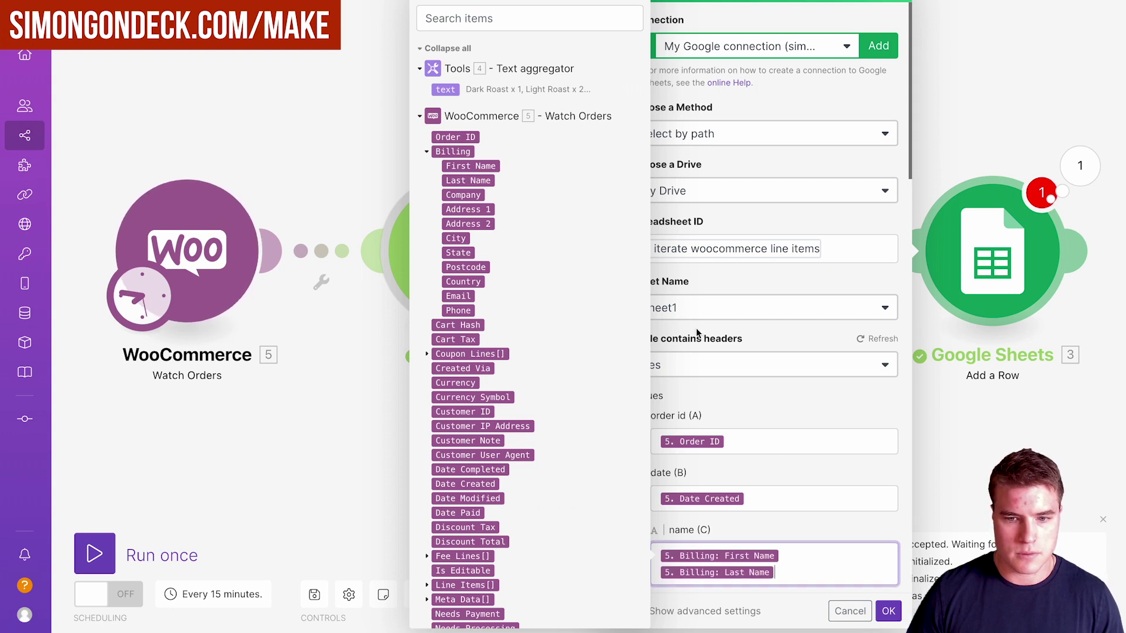
click(811, 531)
Map email to Billing Email and order total to the order Total, then save the row settings.
scroll(806, 528, down, 4)
click(749, 424)
key(BackSpace)
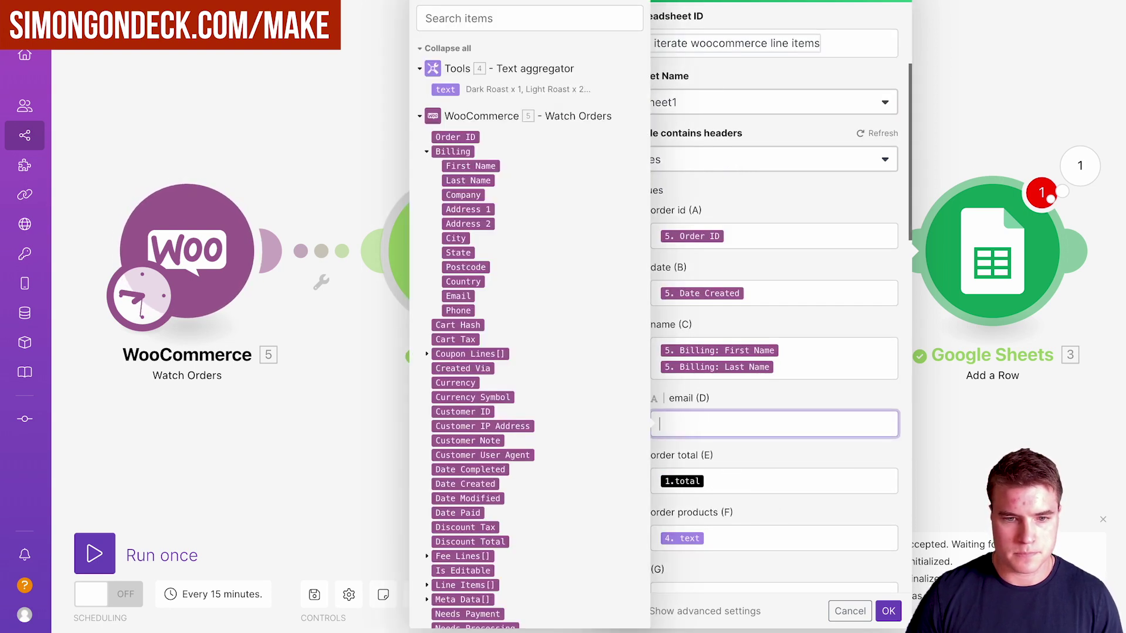
click(458, 296)
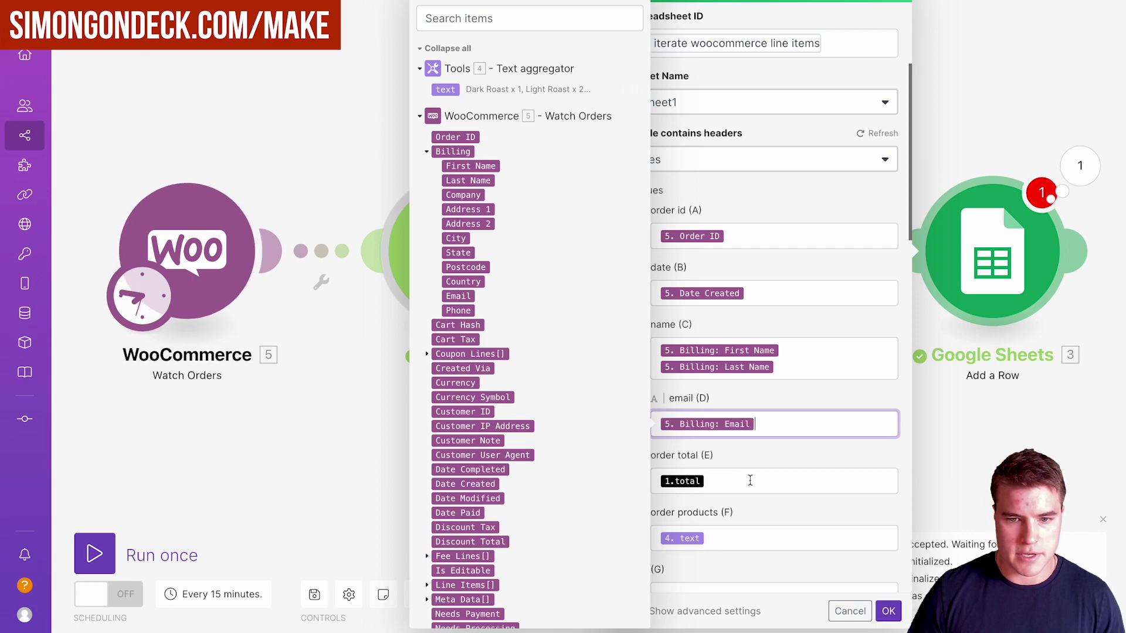
key(Tab)
key(BackSpace)
click(461, 17)
text(total)
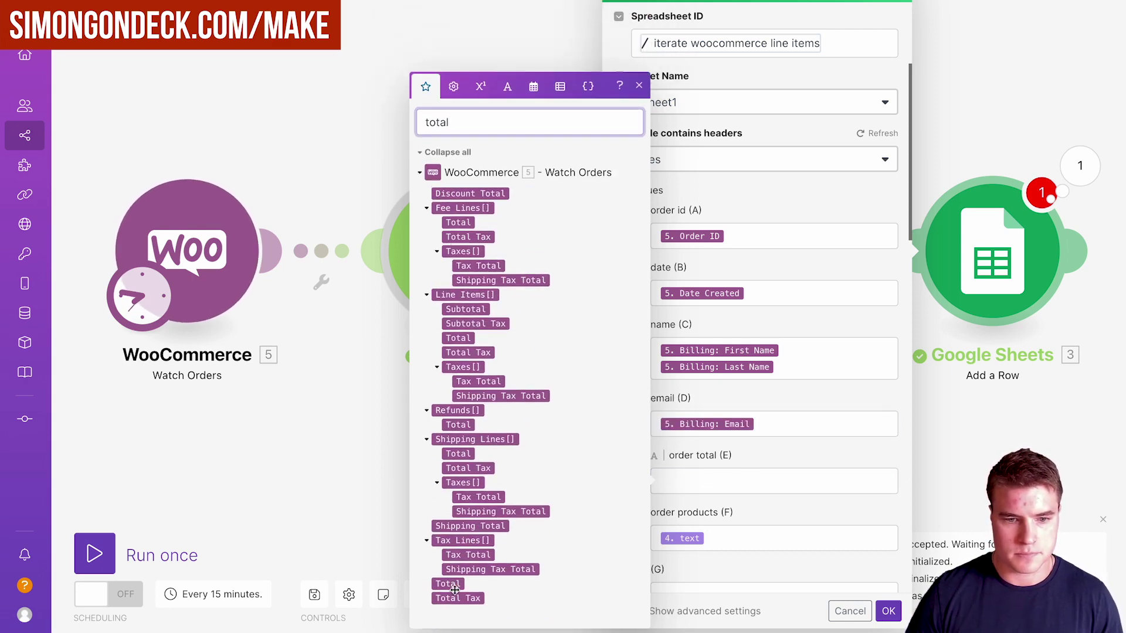
click(450, 583)
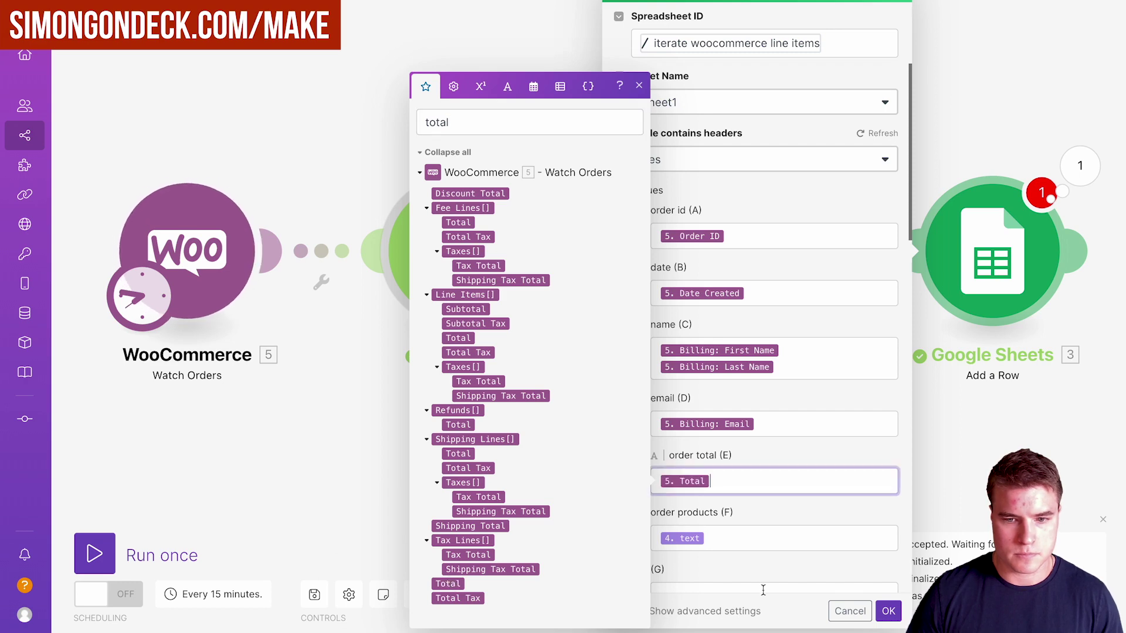
click(775, 574)
click(878, 611)
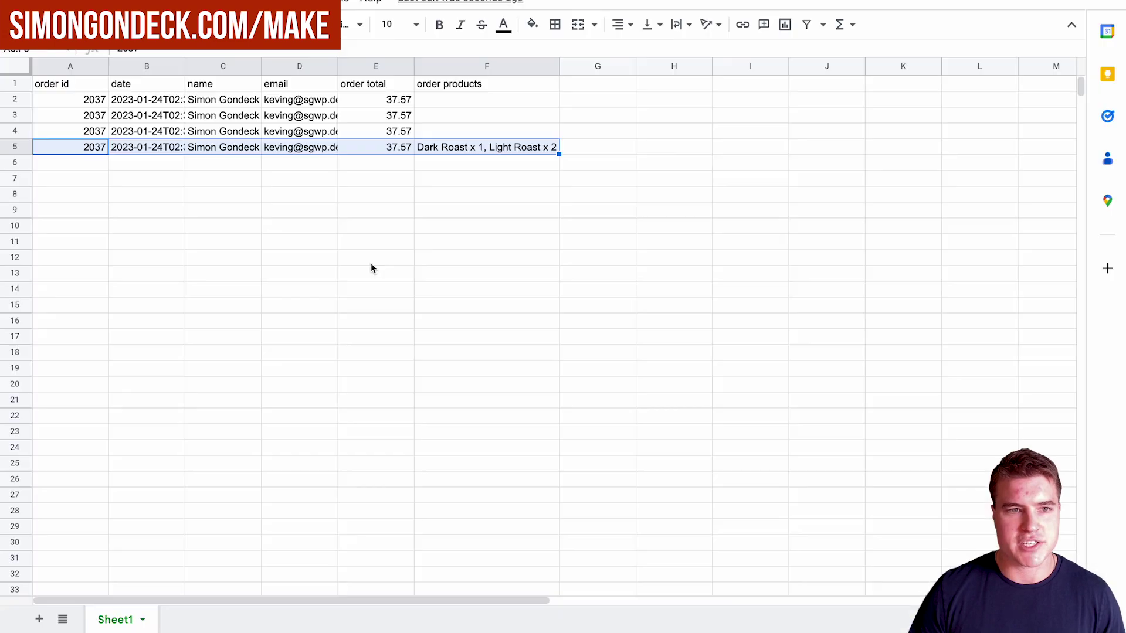
Clear the four old test order rows A2:F5 from the spreadsheet.
drag(98, 96, 480, 155)
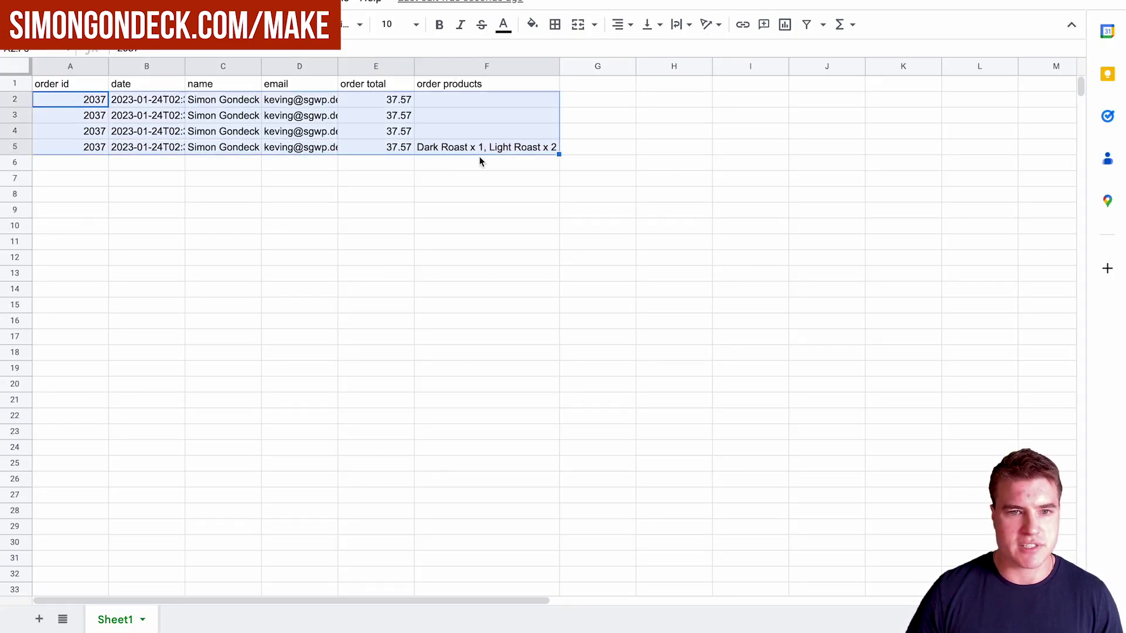
key(Delete)
click(50, 103)
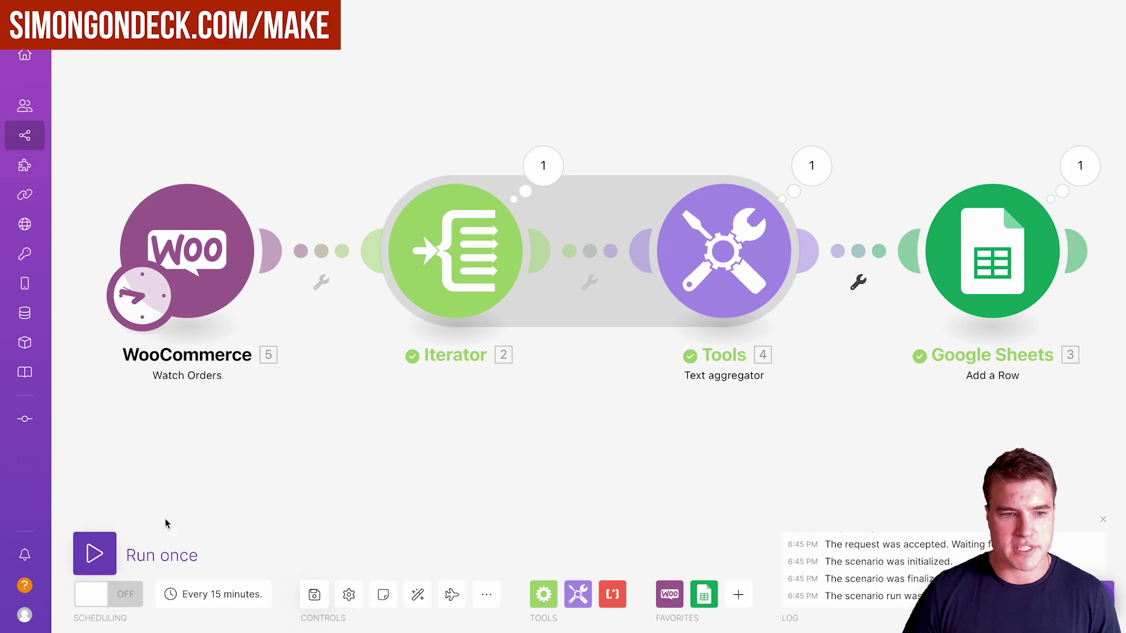
Set the WooCommerce Watch Orders limit to 20 orders and run the scenario once.
click(204, 286)
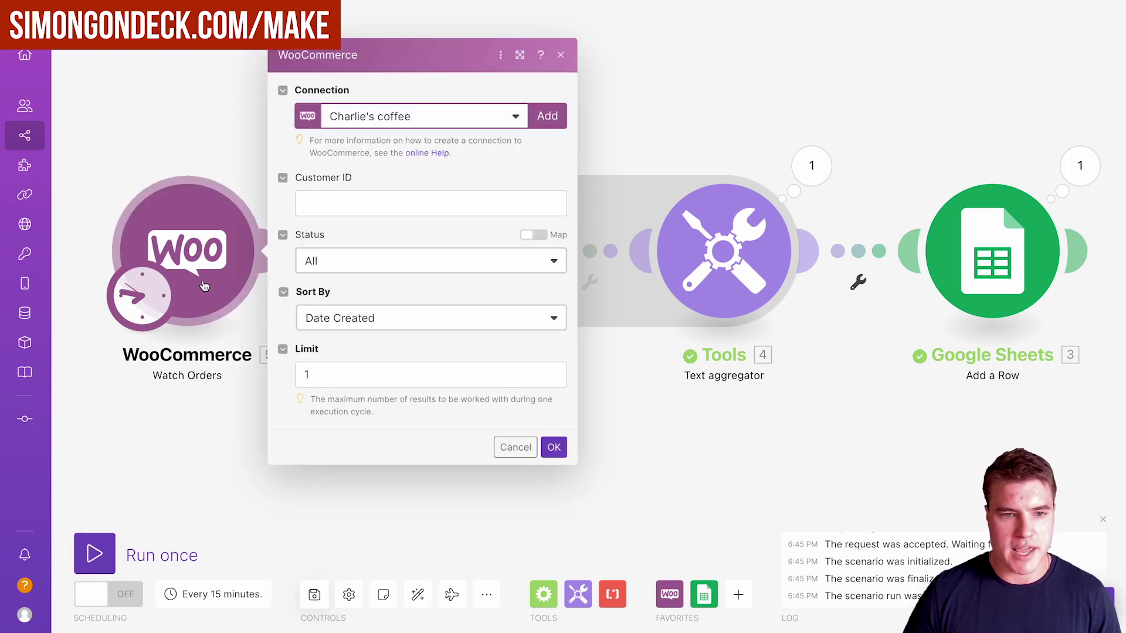
click(405, 375)
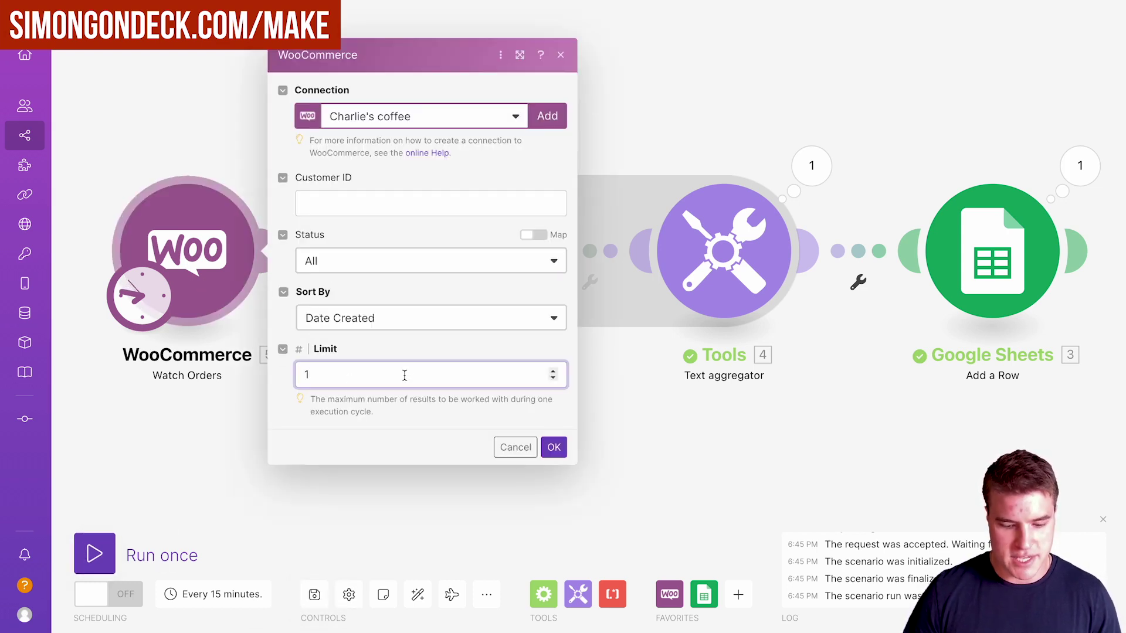
click(253, 520)
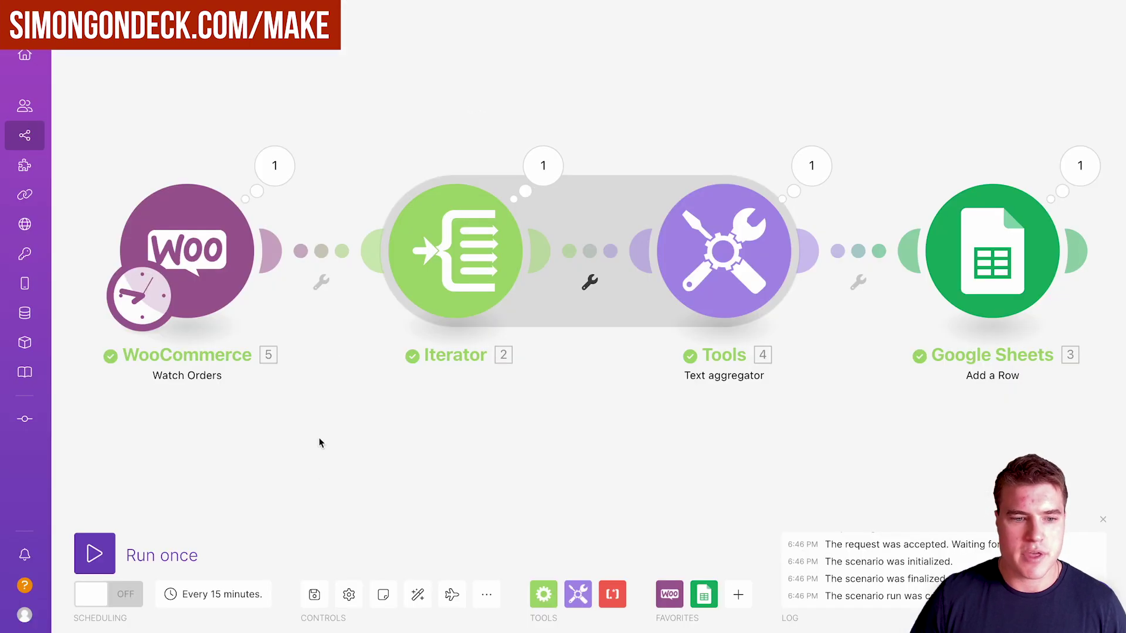
click(187, 258)
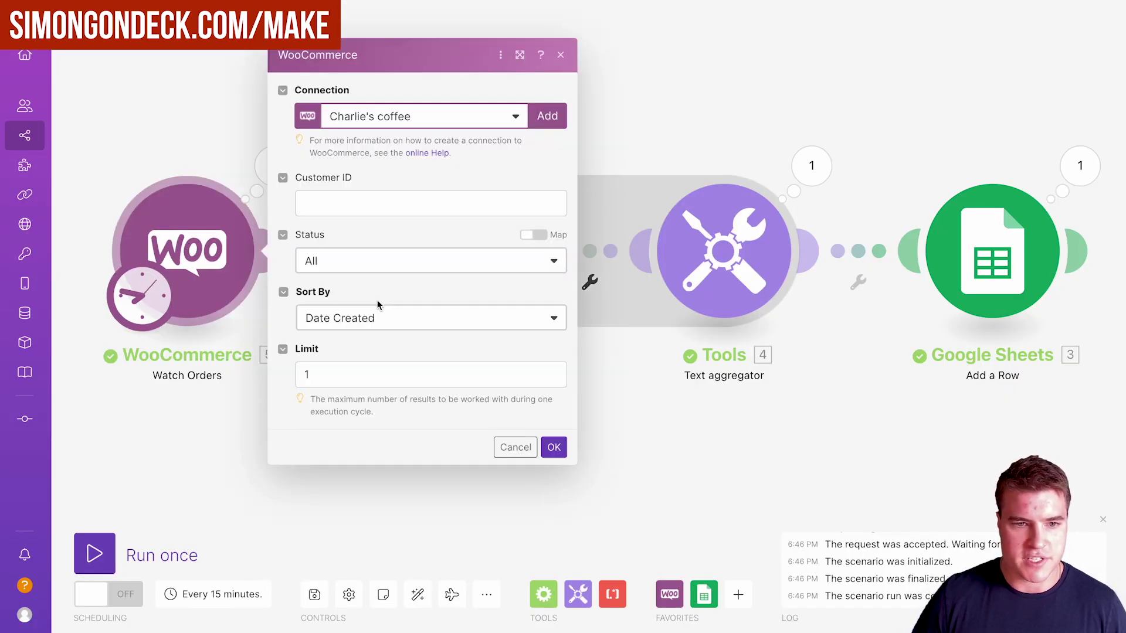
click(359, 372)
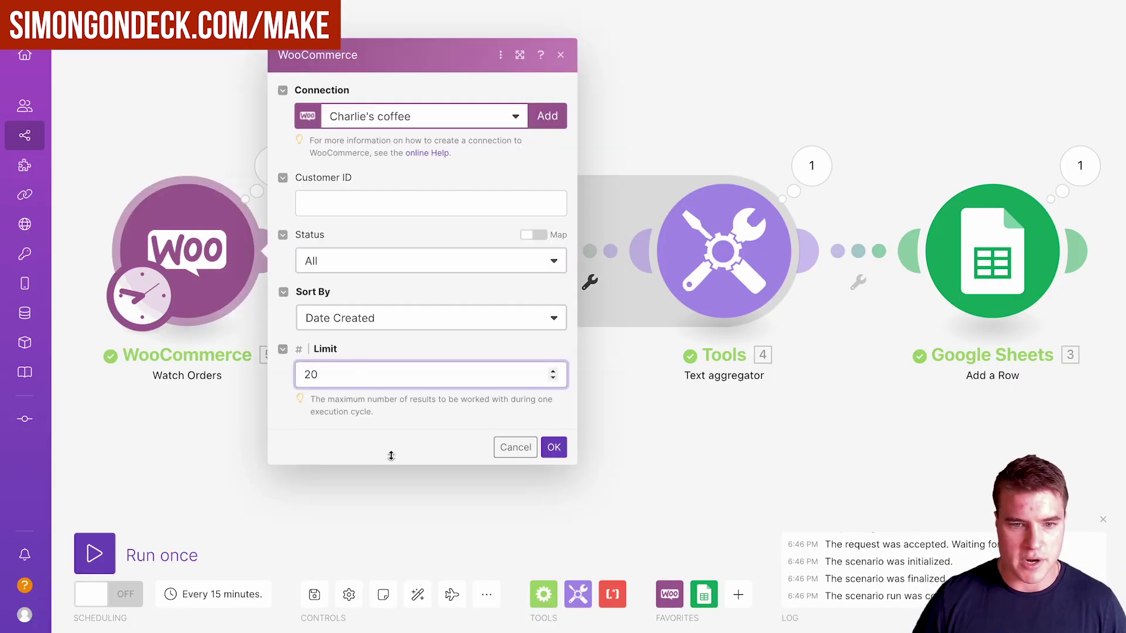
click(554, 447)
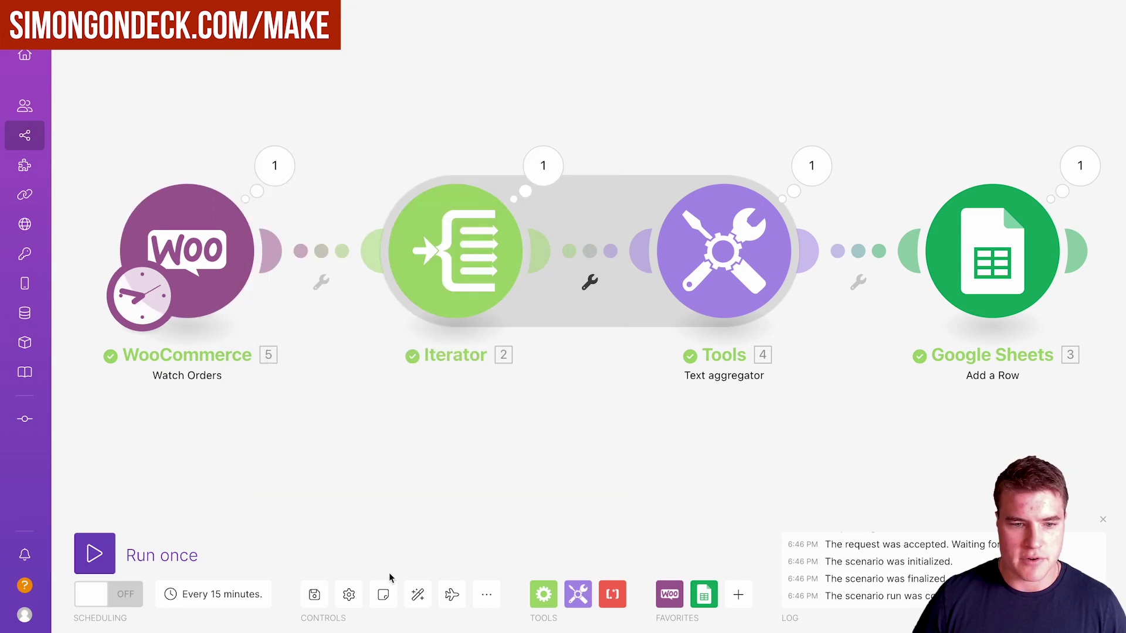
click(113, 555)
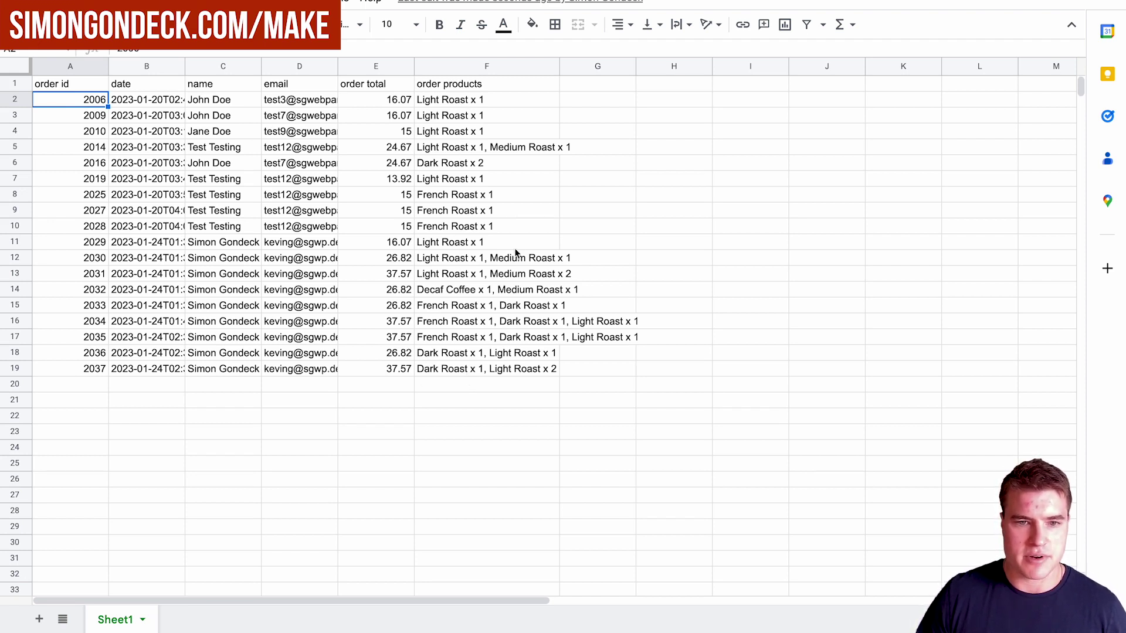
Auto-fit column F so the comma-separated order products lists display in full.
double_click(560, 69)
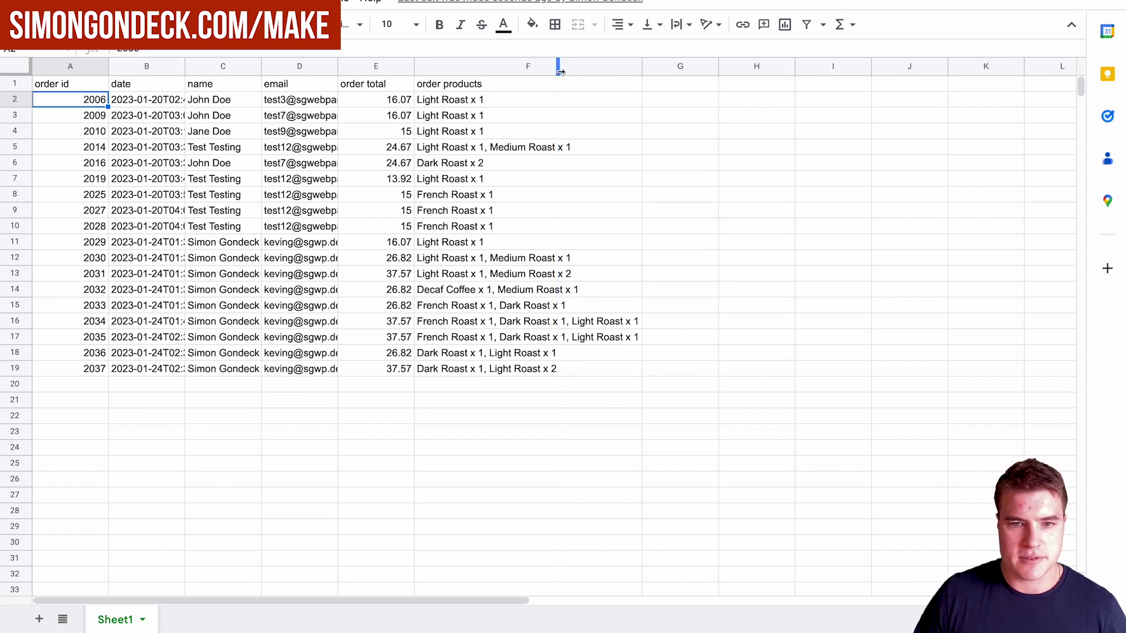